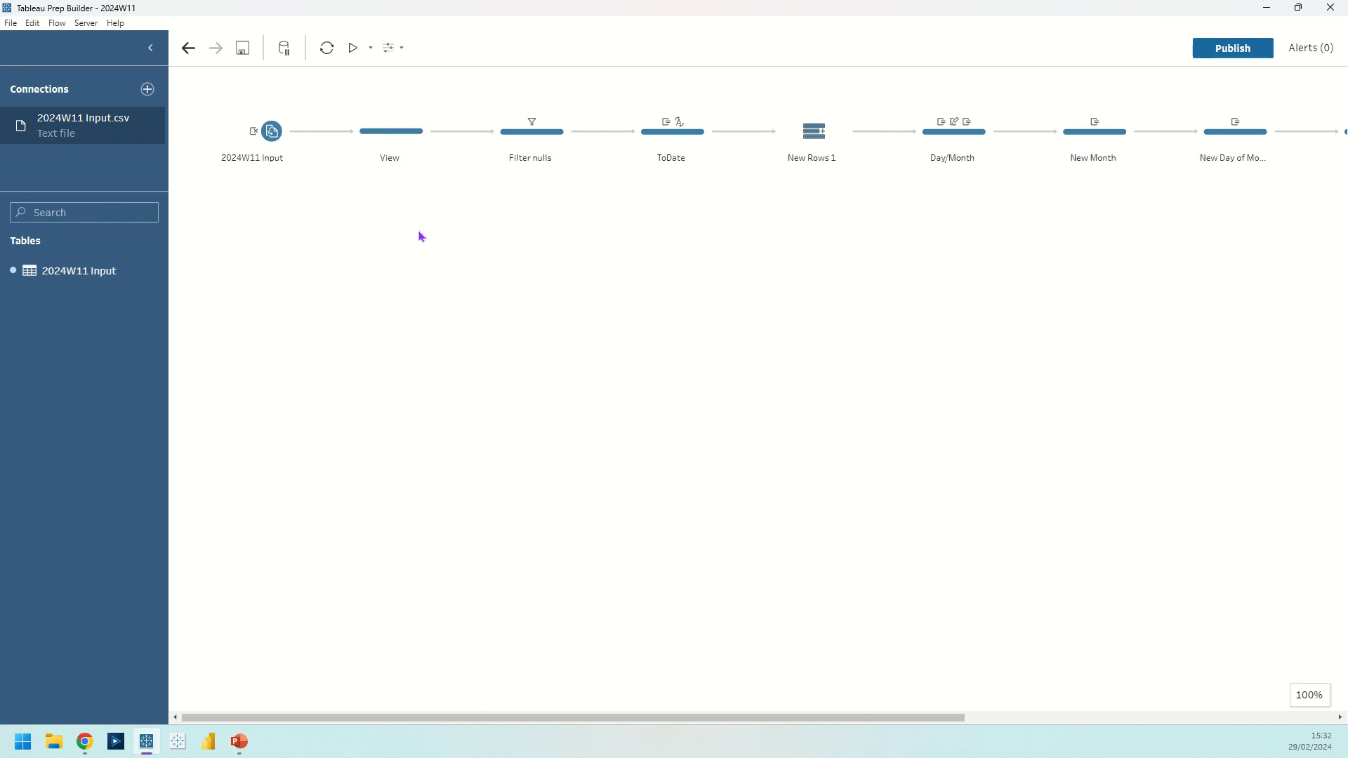
- Review the Date values in the View step, including the nulls, and the change made in the Filter nulls step
{"action": "left_click", "coordinate": [374, 129]}
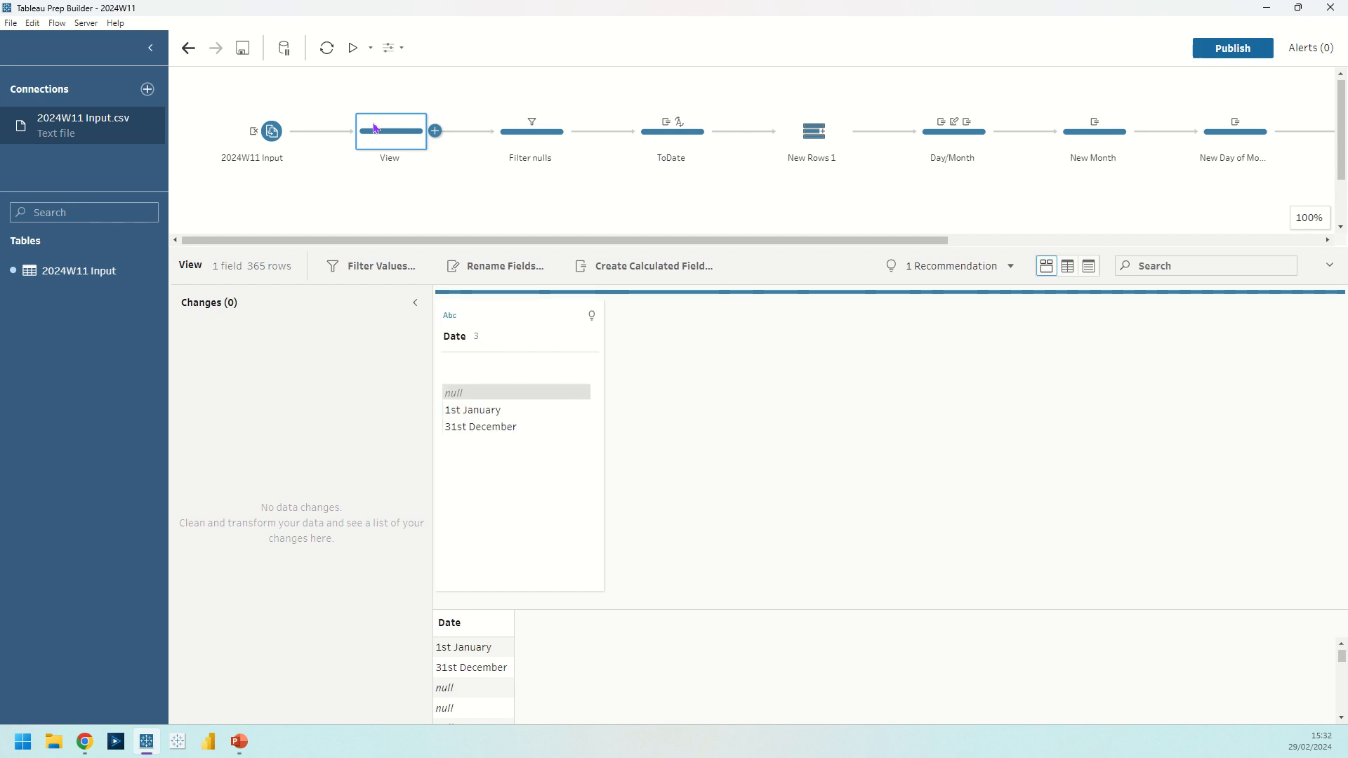
{"action": "mouse_move", "coordinate": [550, 394]}
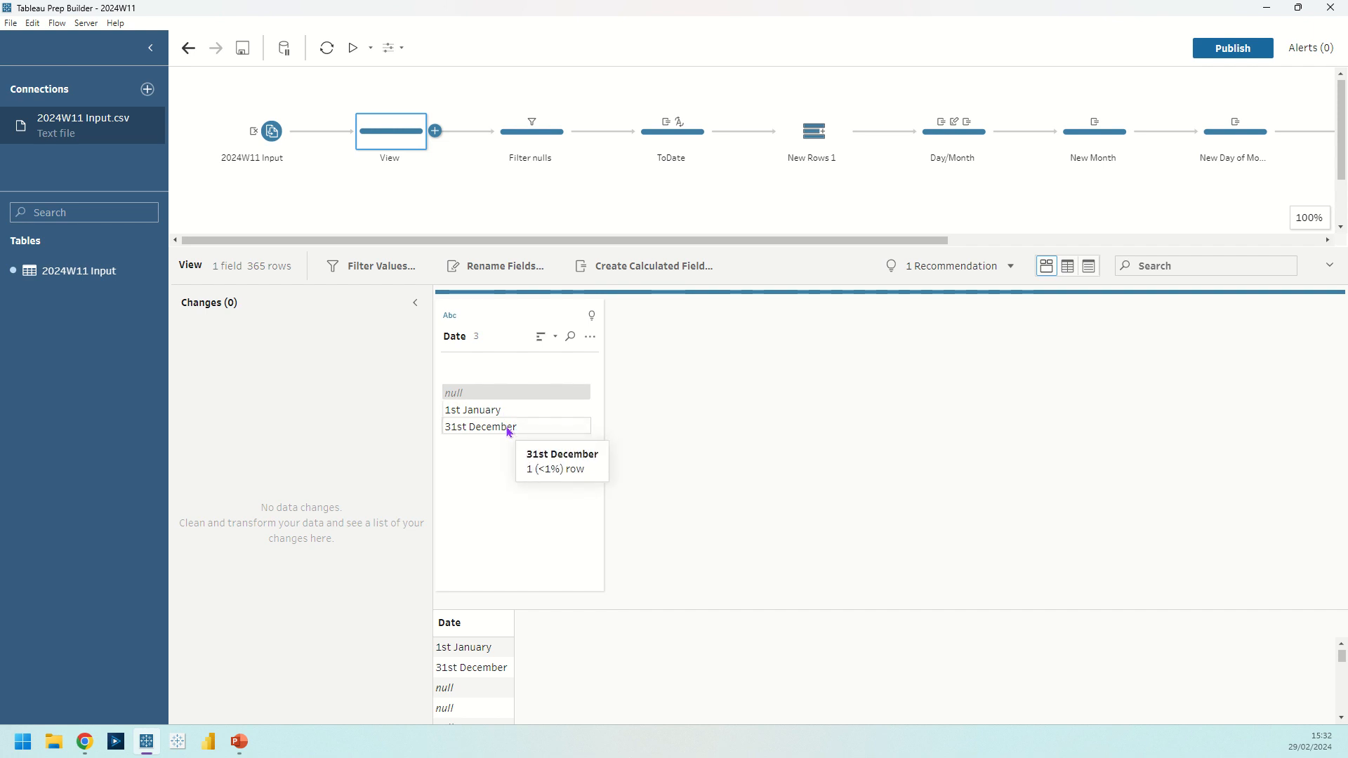
{"action": "left_click", "coordinate": [475, 396]}
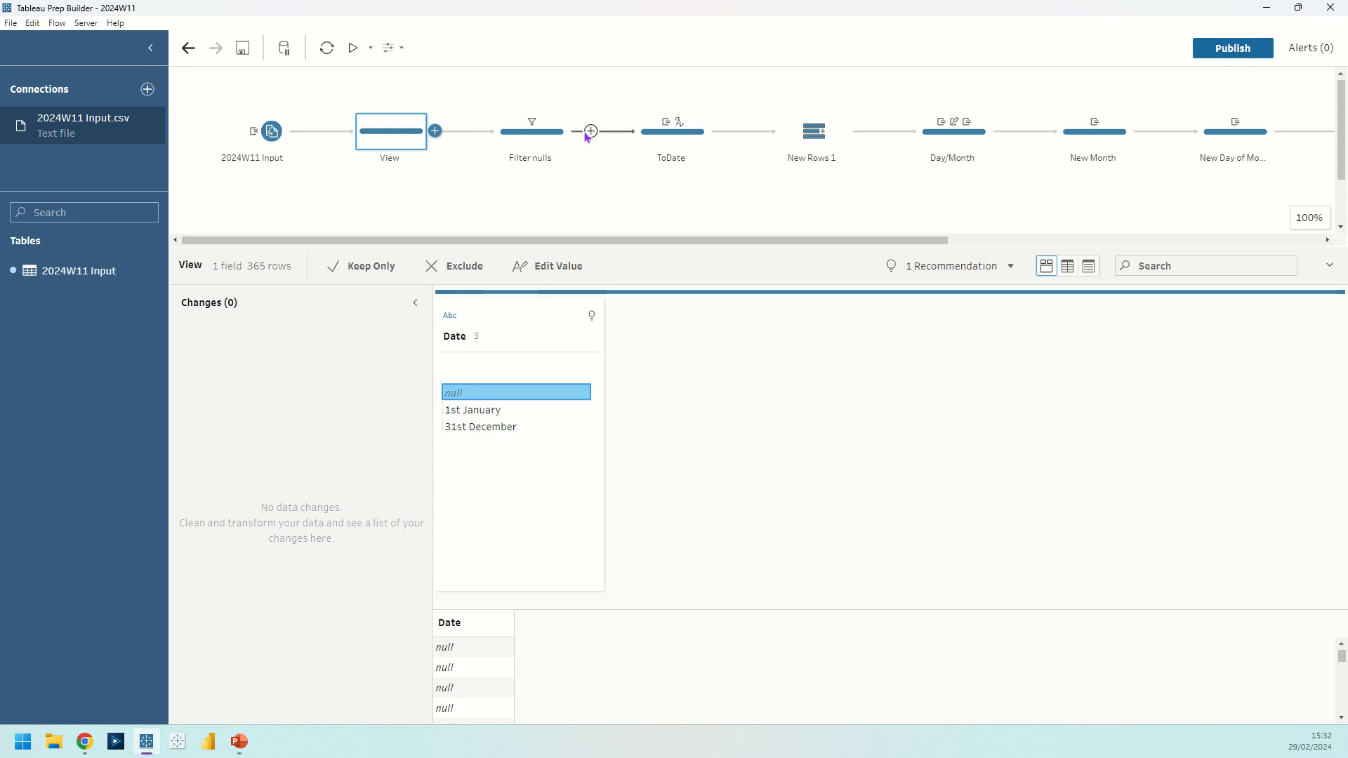
{"action": "left_click", "coordinate": [518, 134]}
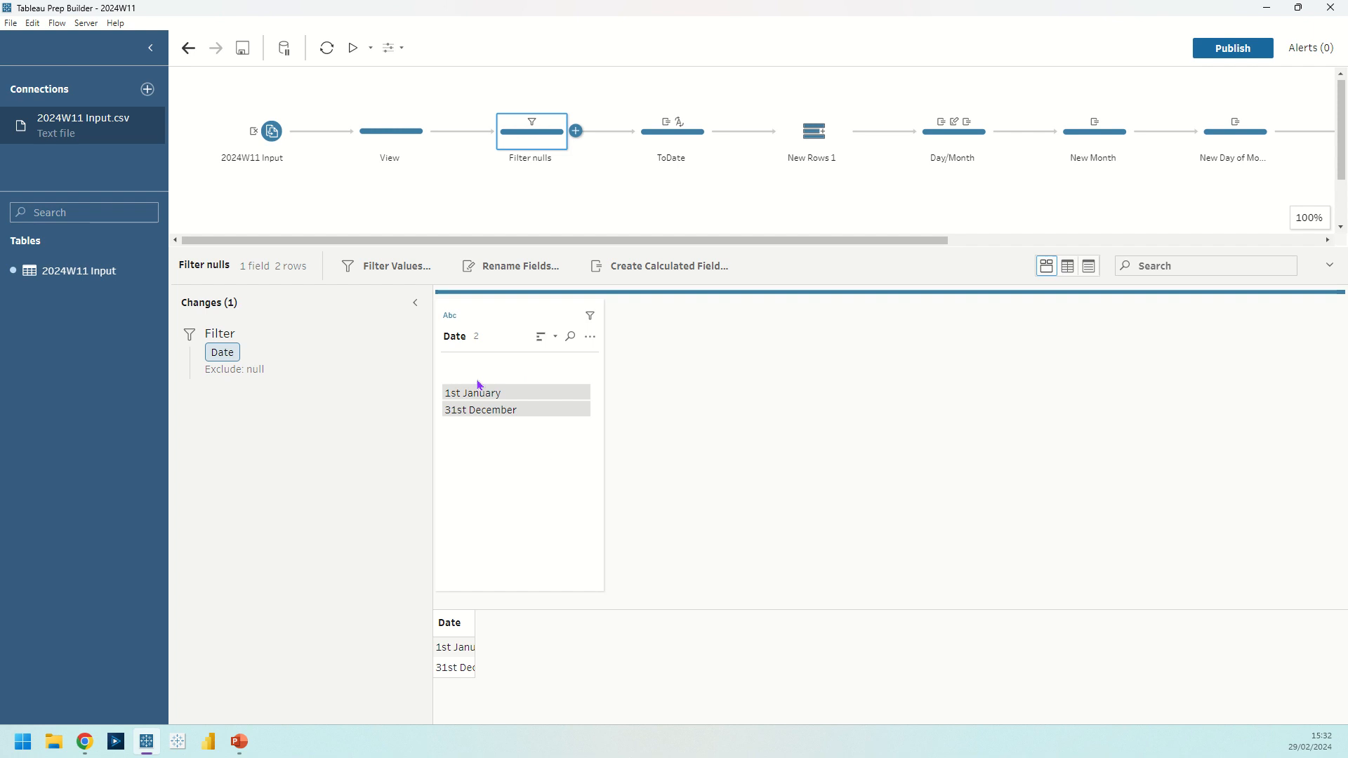
- Inspect the ToDate step's Date calculated field, the available data types and the Change Type entry
{"action": "left_click", "coordinate": [649, 145]}
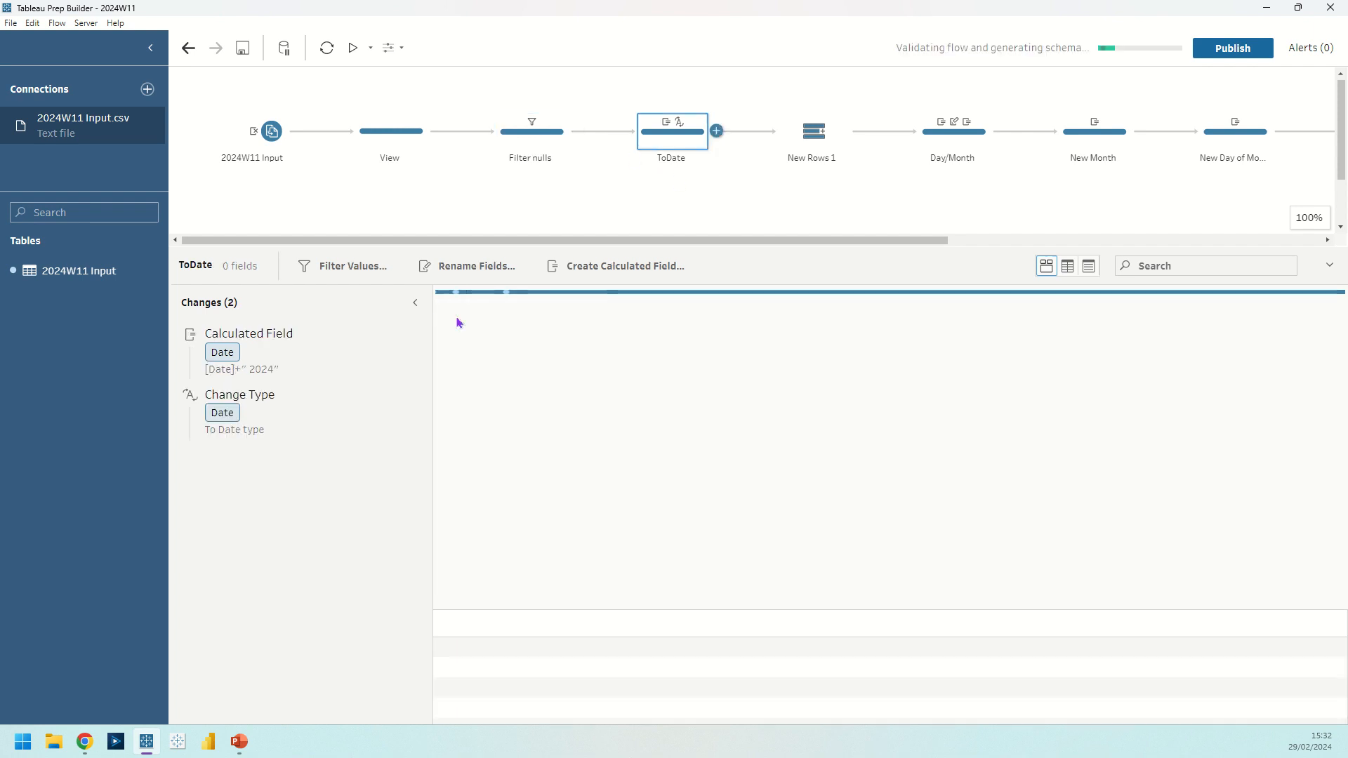
{"action": "left_click", "coordinate": [394, 336]}
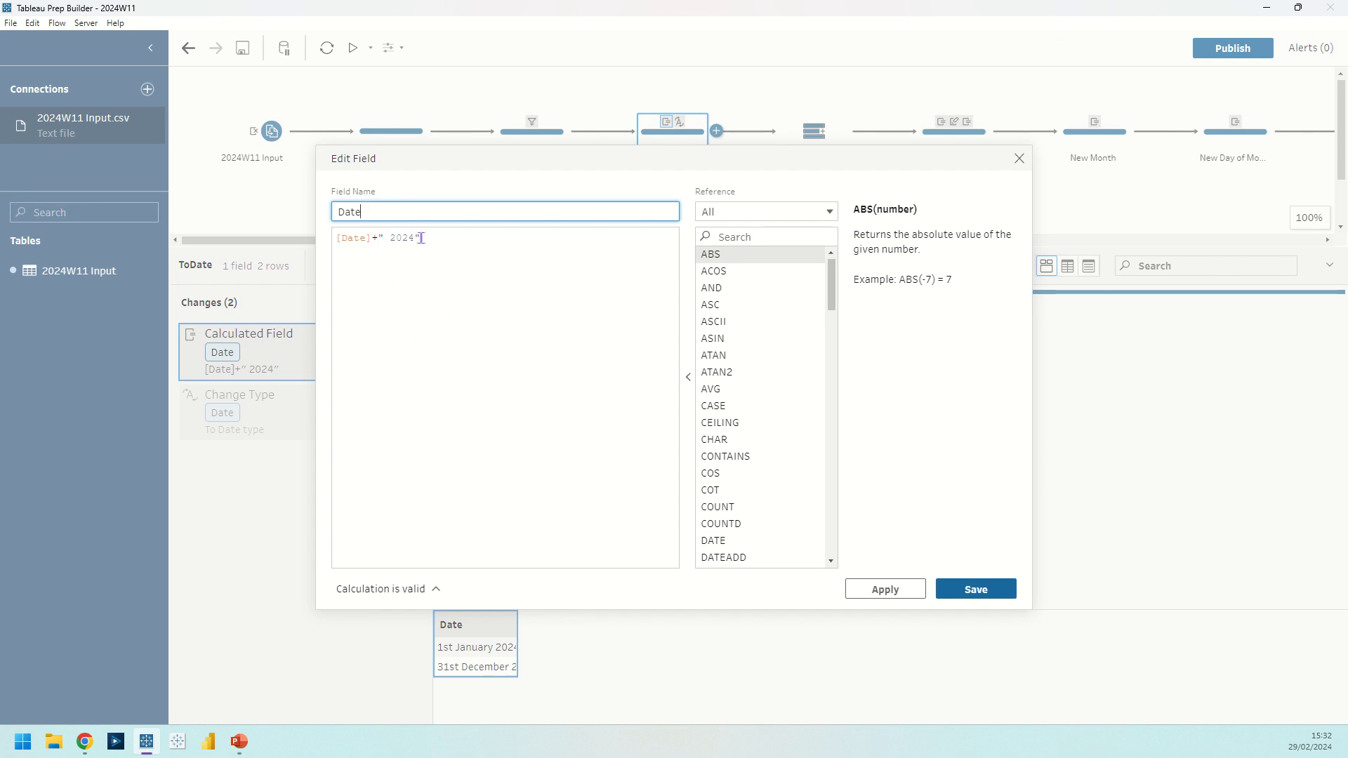
{"action": "left_click", "coordinate": [1019, 158]}
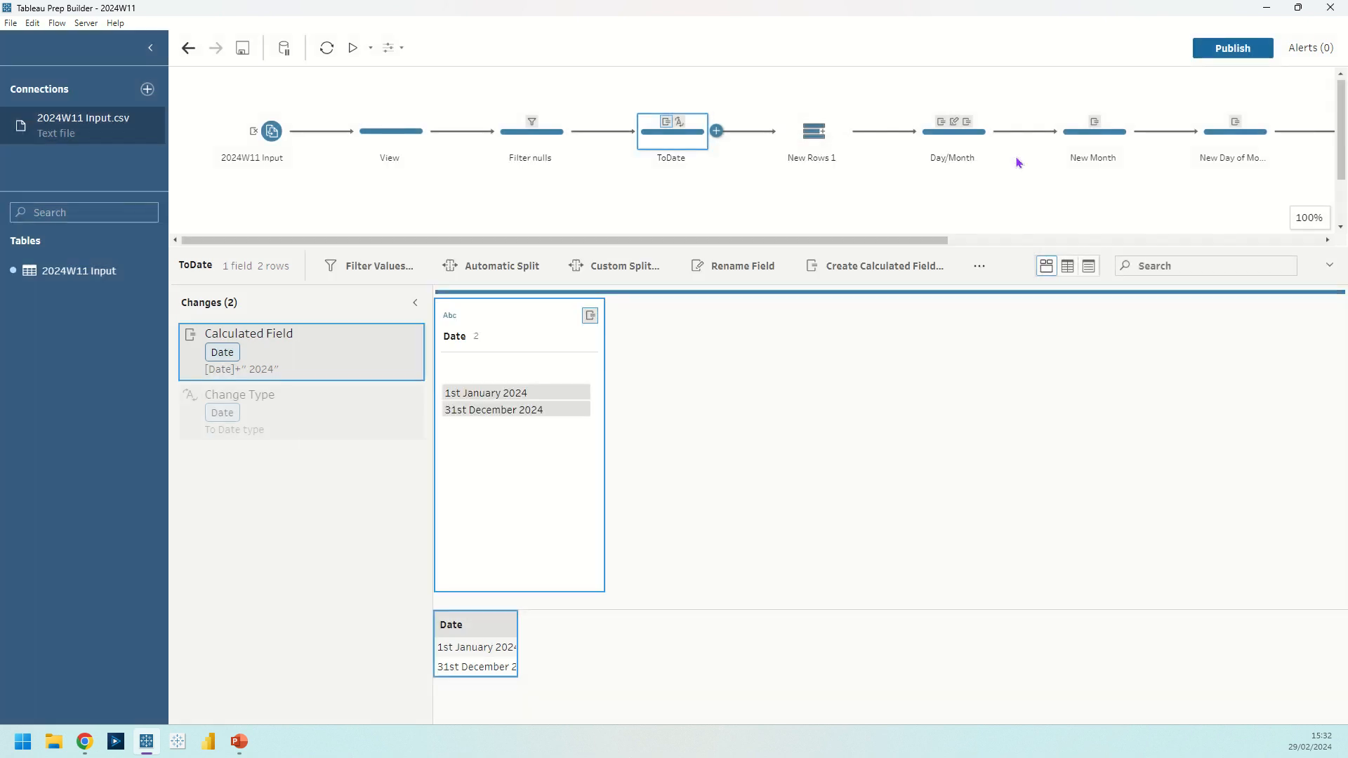
{"action": "left_click", "coordinate": [448, 318]}
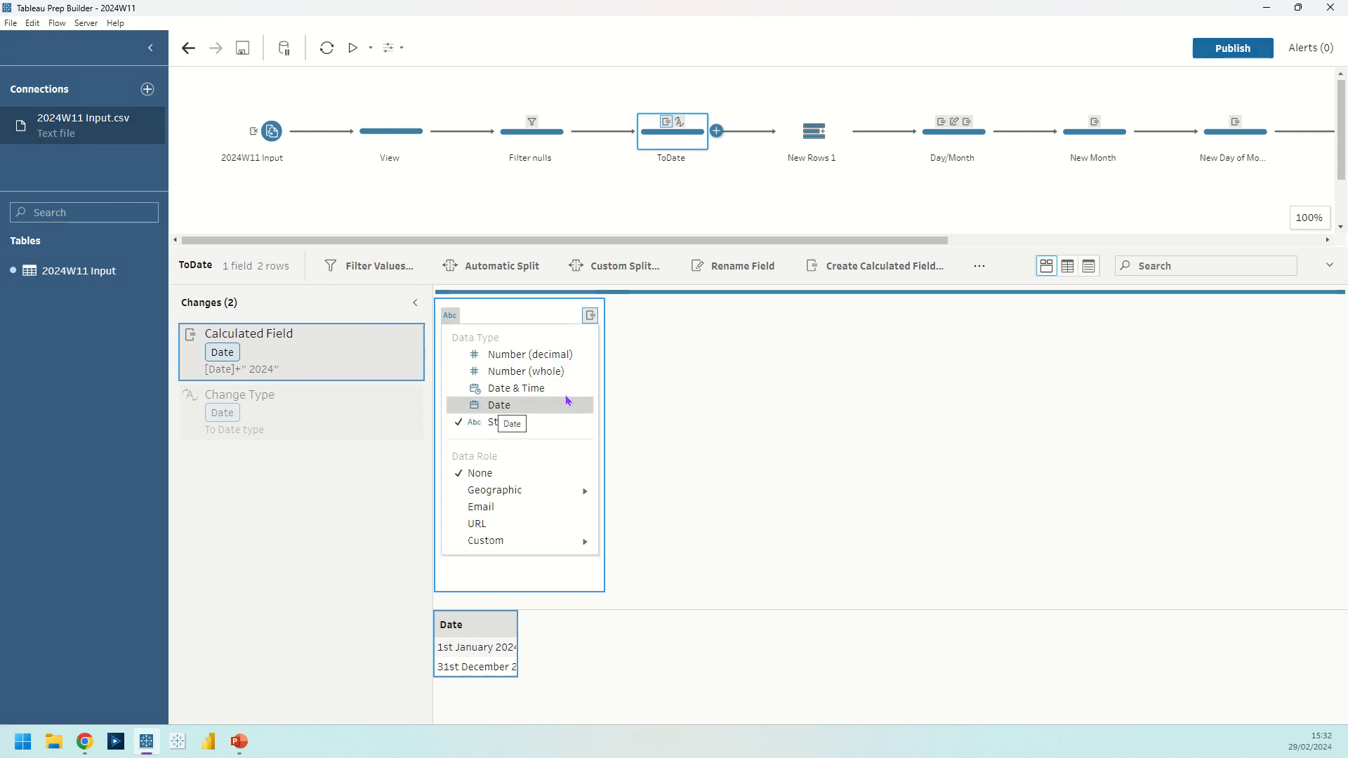
{"action": "left_click", "coordinate": [672, 395]}
{"action": "left_click", "coordinate": [233, 435]}
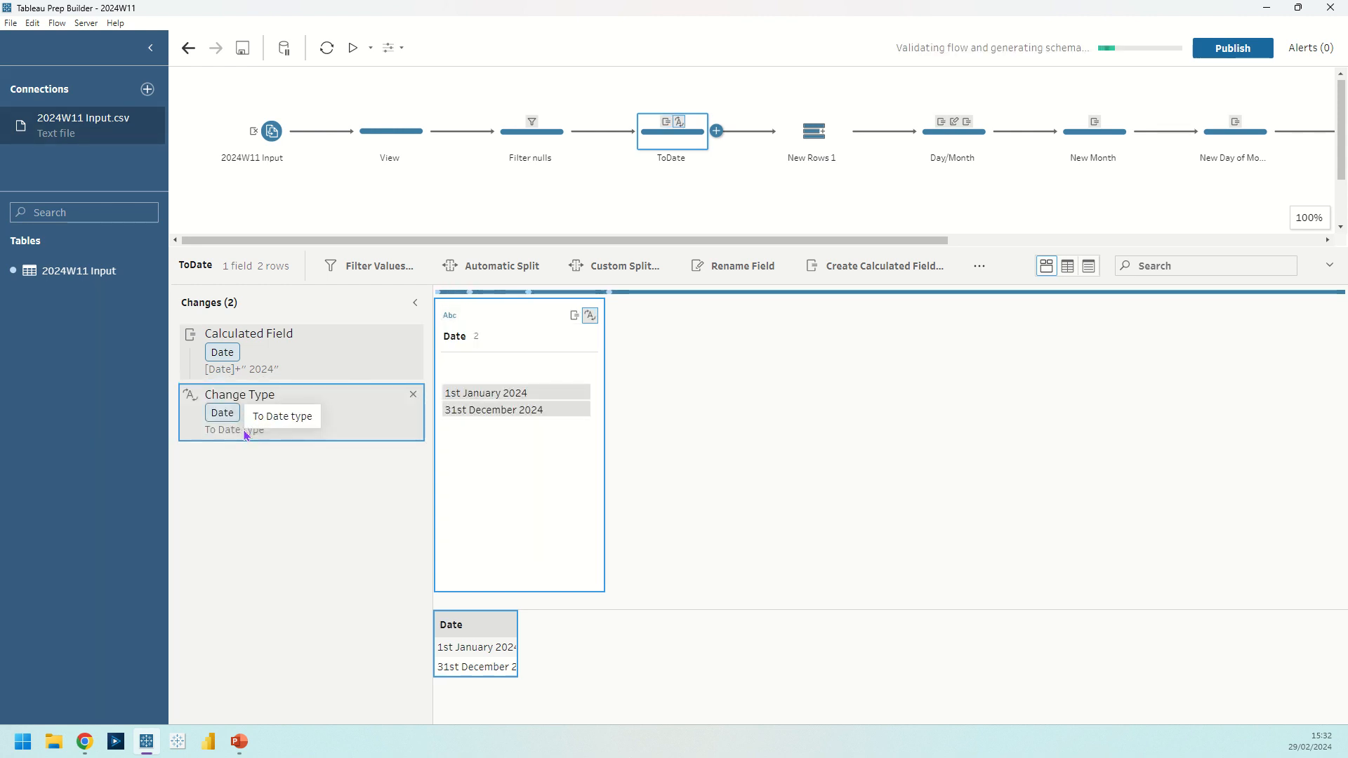
- Review the New Rows 1 step's settings and its generated dates through to the end of the list
{"action": "left_click_drag", "start_coordinate": [604, 241], "coordinate": [730, 240]}
{"action": "left_click", "coordinate": [630, 145]}
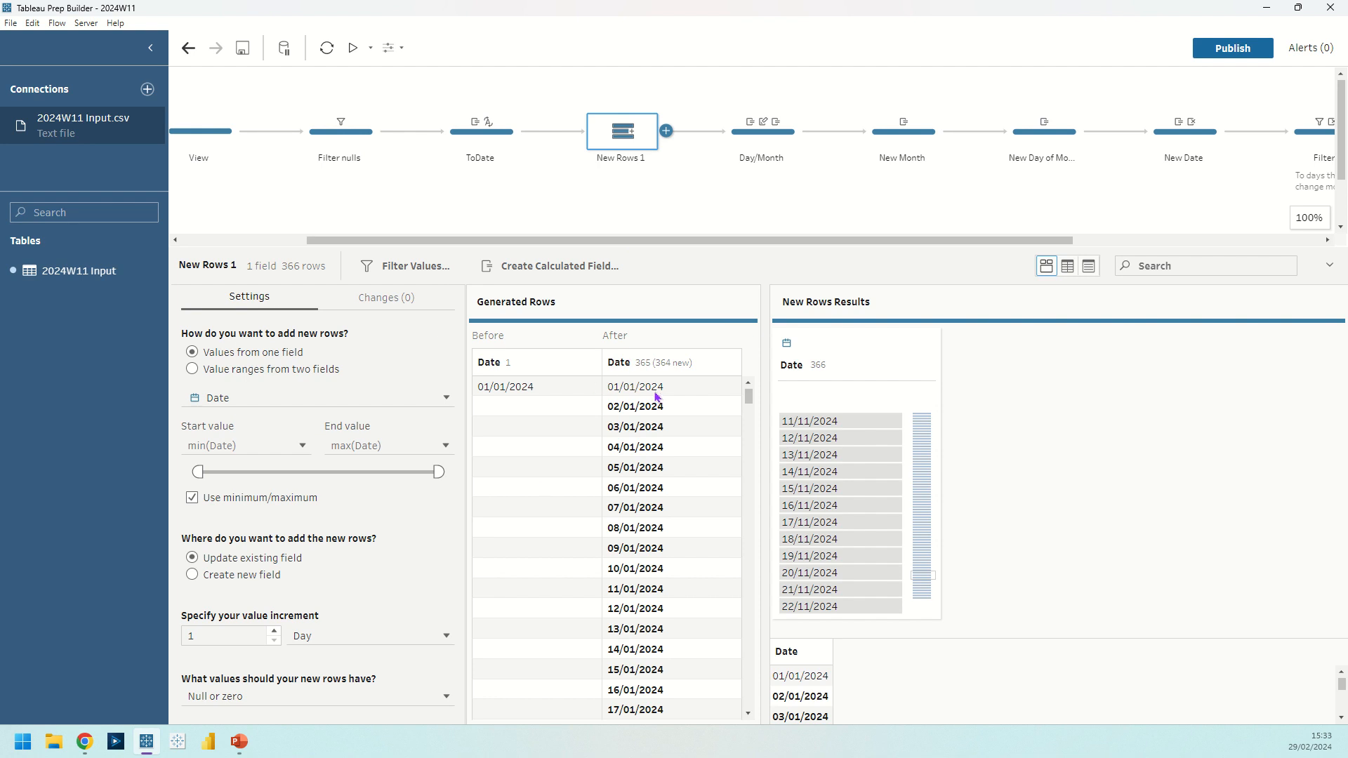
{"action": "left_click_drag", "start_coordinate": [749, 396], "coordinate": [751, 735]}
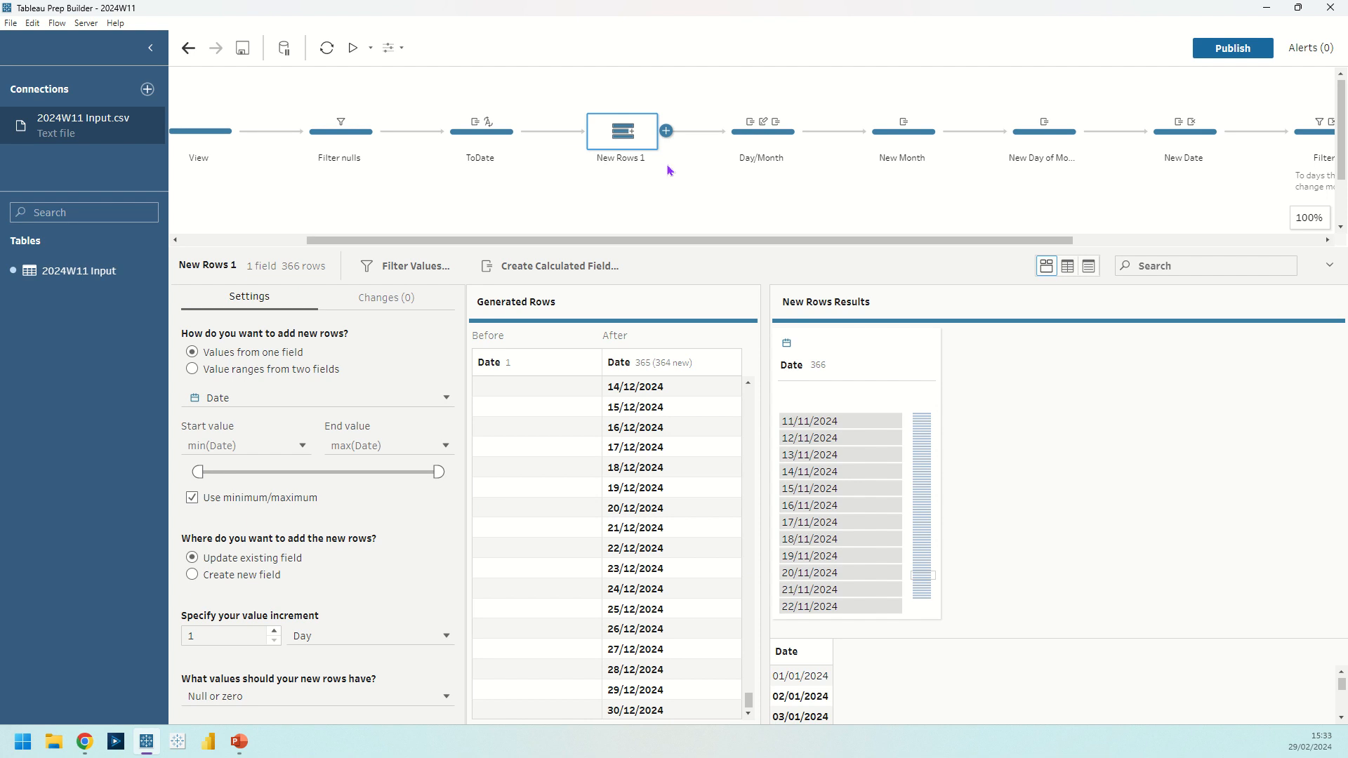
- Inspect the Day/Month step's duplicated and renamed Month field, the date conversion options and the Day of Year calculation
{"action": "left_click", "coordinate": [749, 153]}
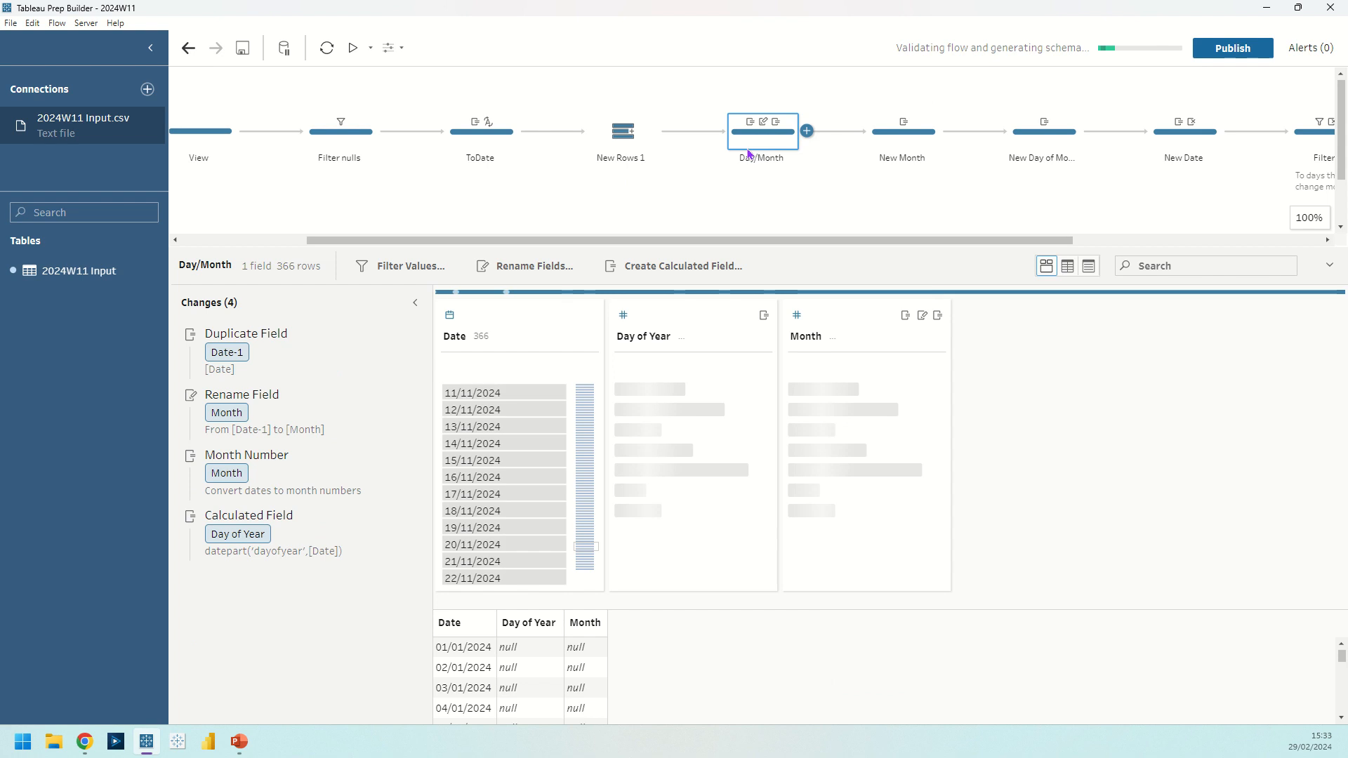
{"action": "left_click", "coordinate": [312, 339]}
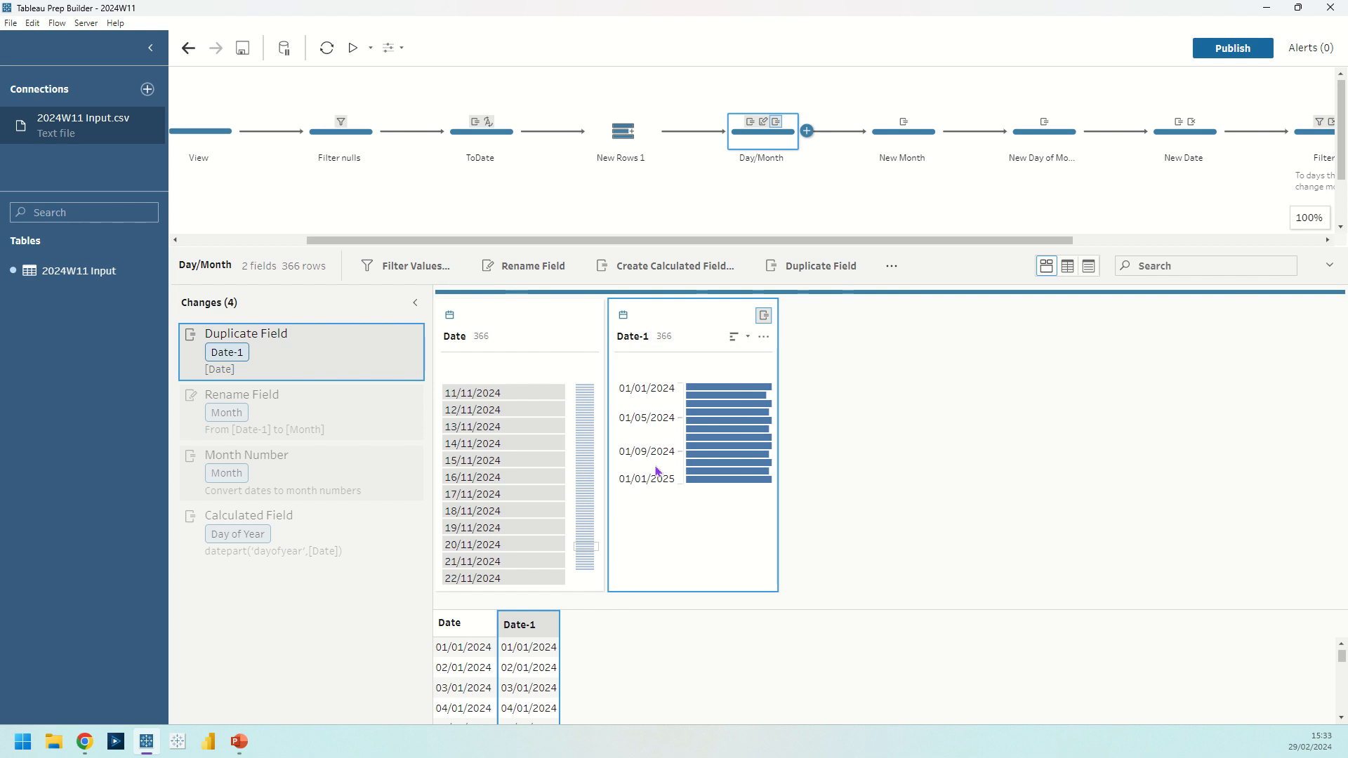
{"action": "left_click", "coordinate": [329, 414]}
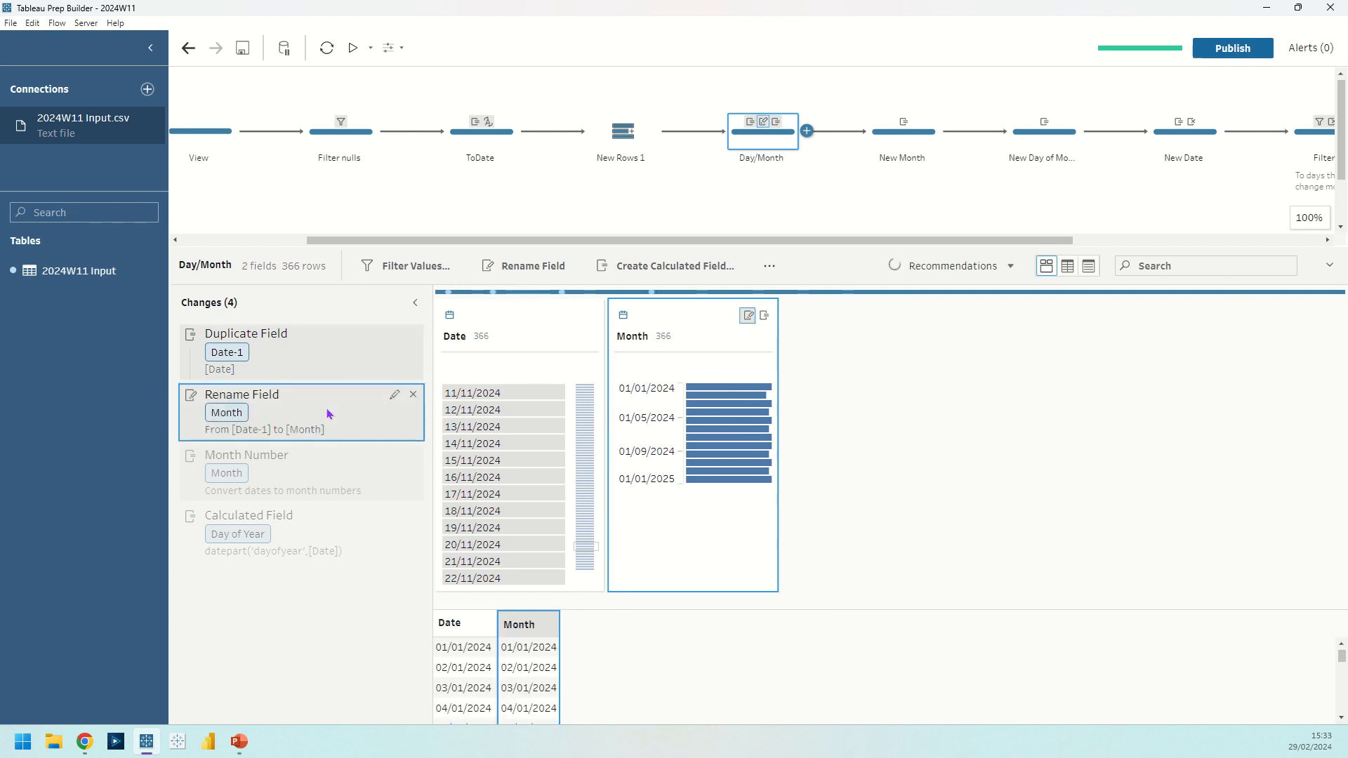
{"action": "left_click", "coordinate": [764, 336]}
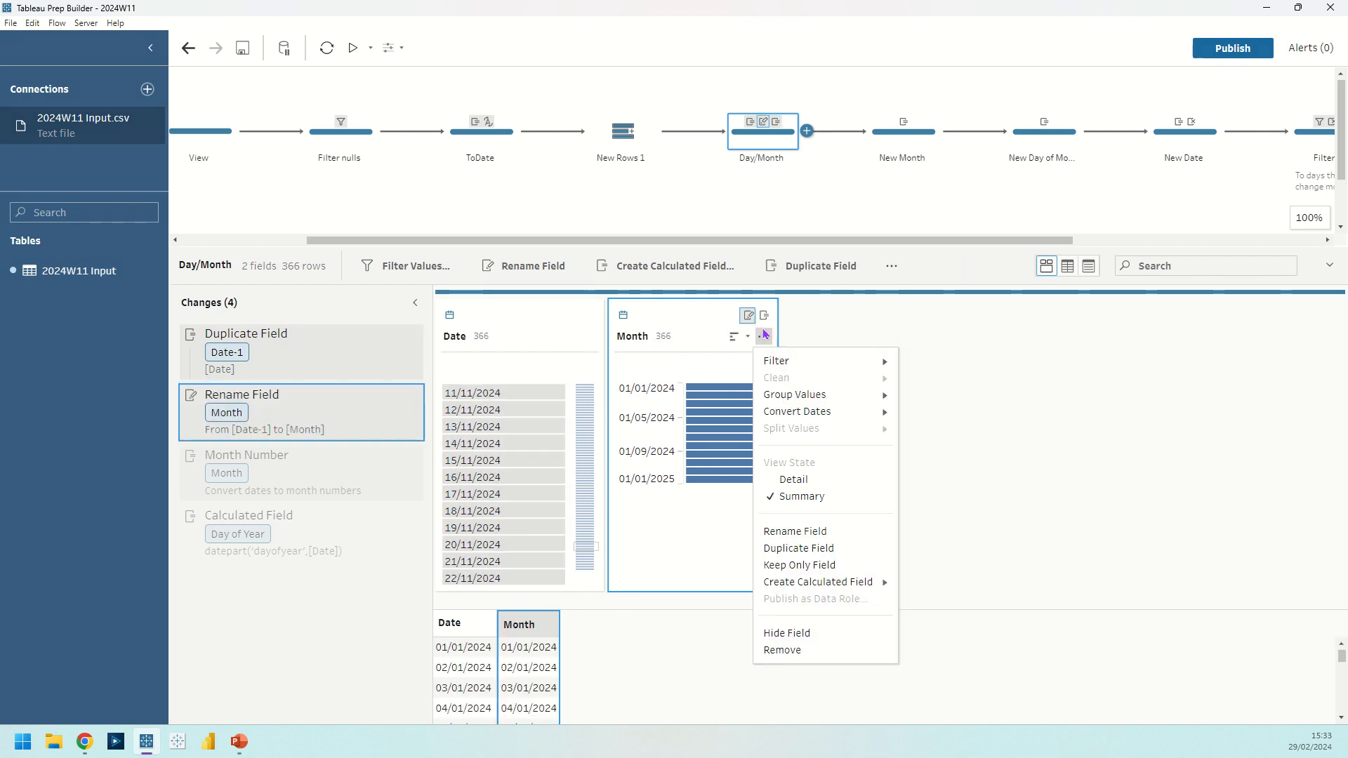
{"action": "mouse_move", "coordinate": [826, 420]}
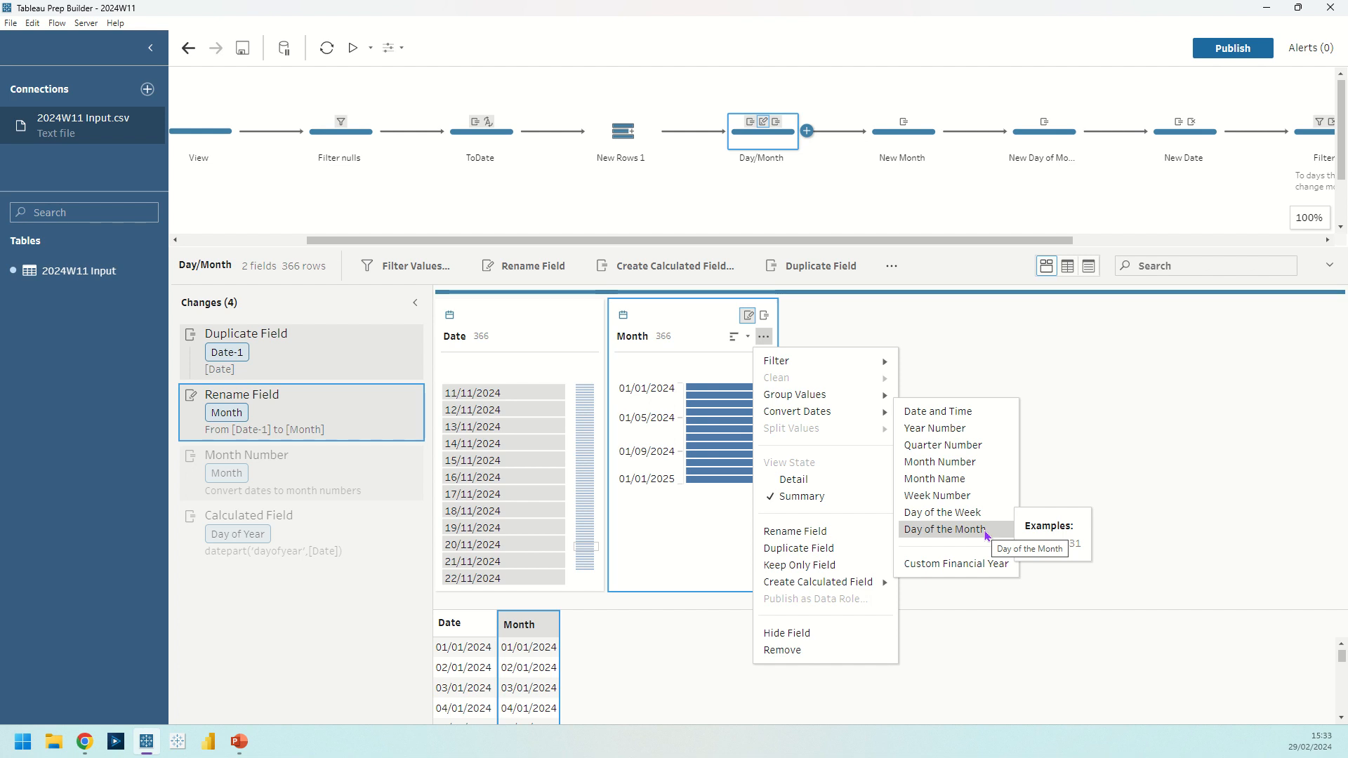
{"action": "left_click", "coordinate": [1102, 495]}
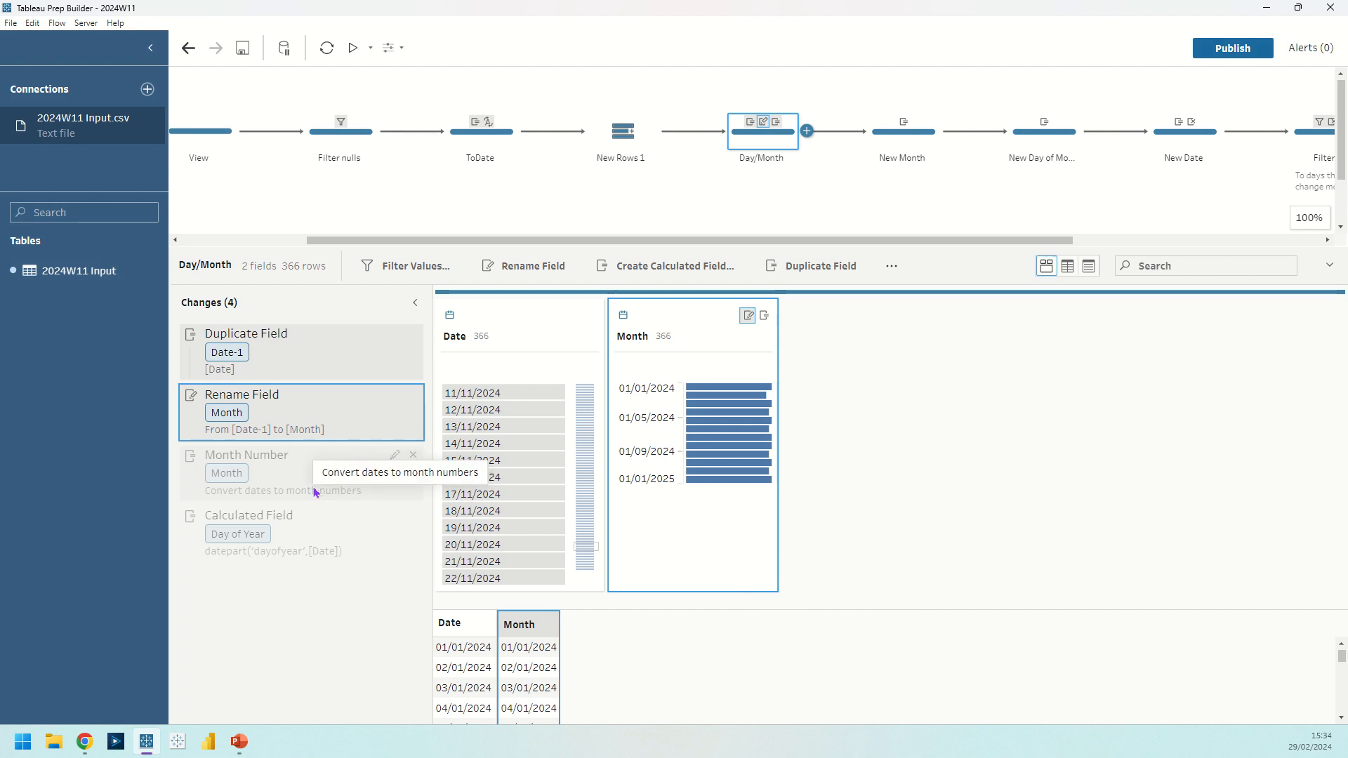
{"action": "left_click", "coordinate": [394, 520]}
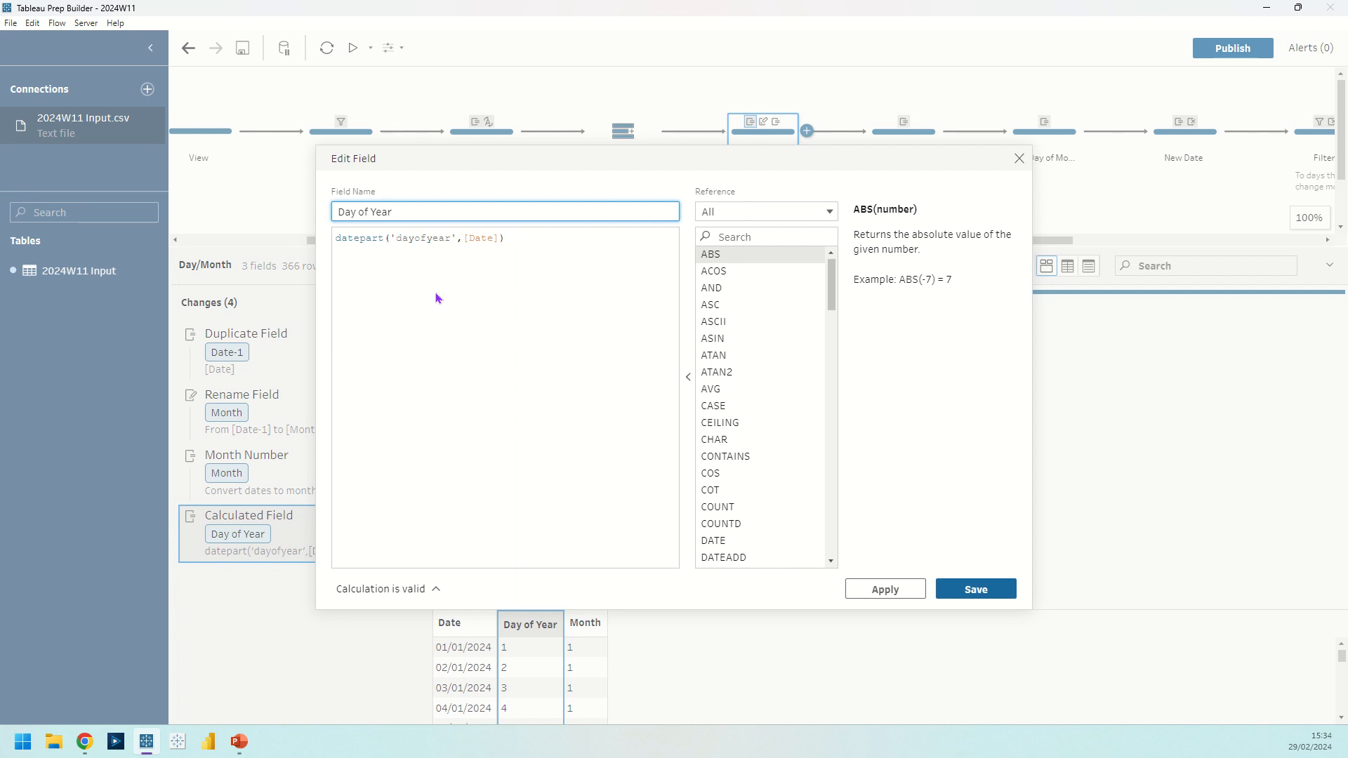
{"action": "left_click", "coordinate": [1019, 158]}
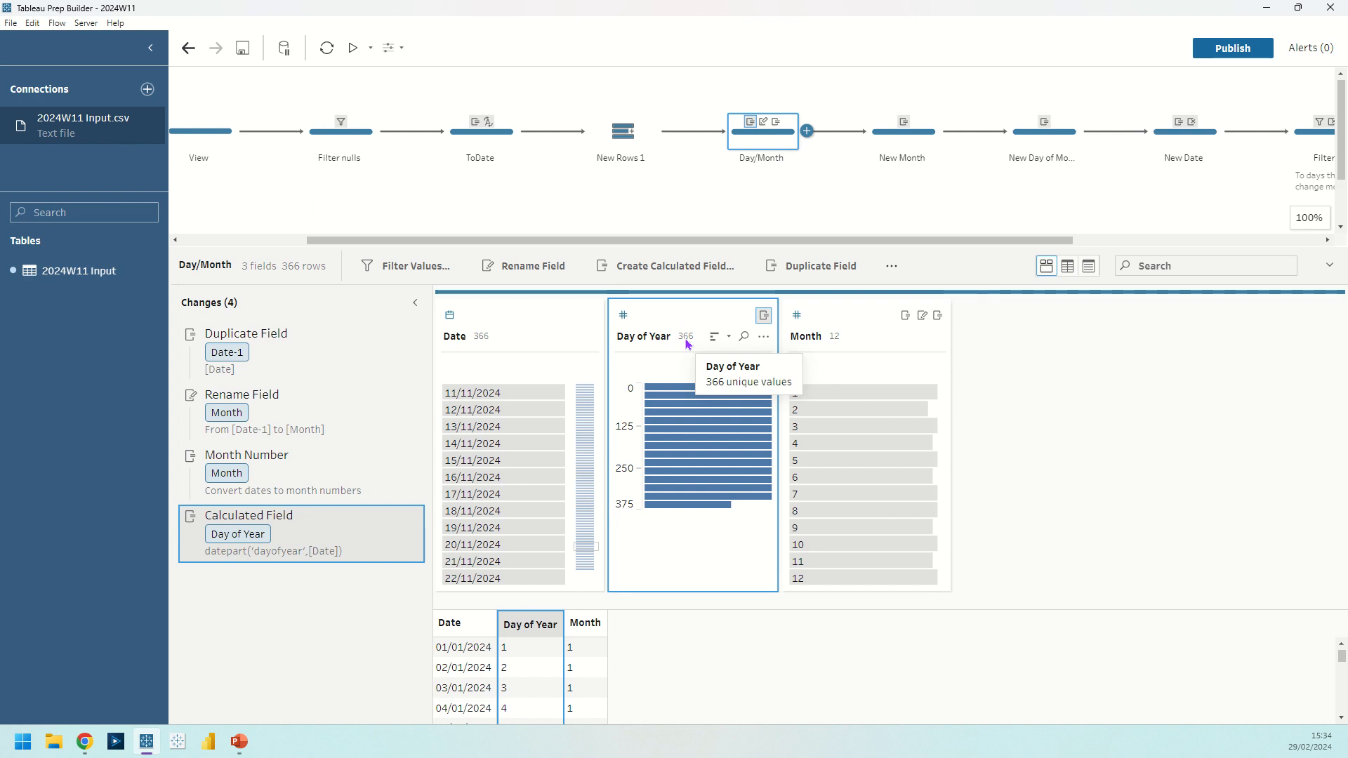
- Inspect the New Month calculated field's formula in the New Month step, leaving it as it is
{"action": "left_click", "coordinate": [897, 150]}
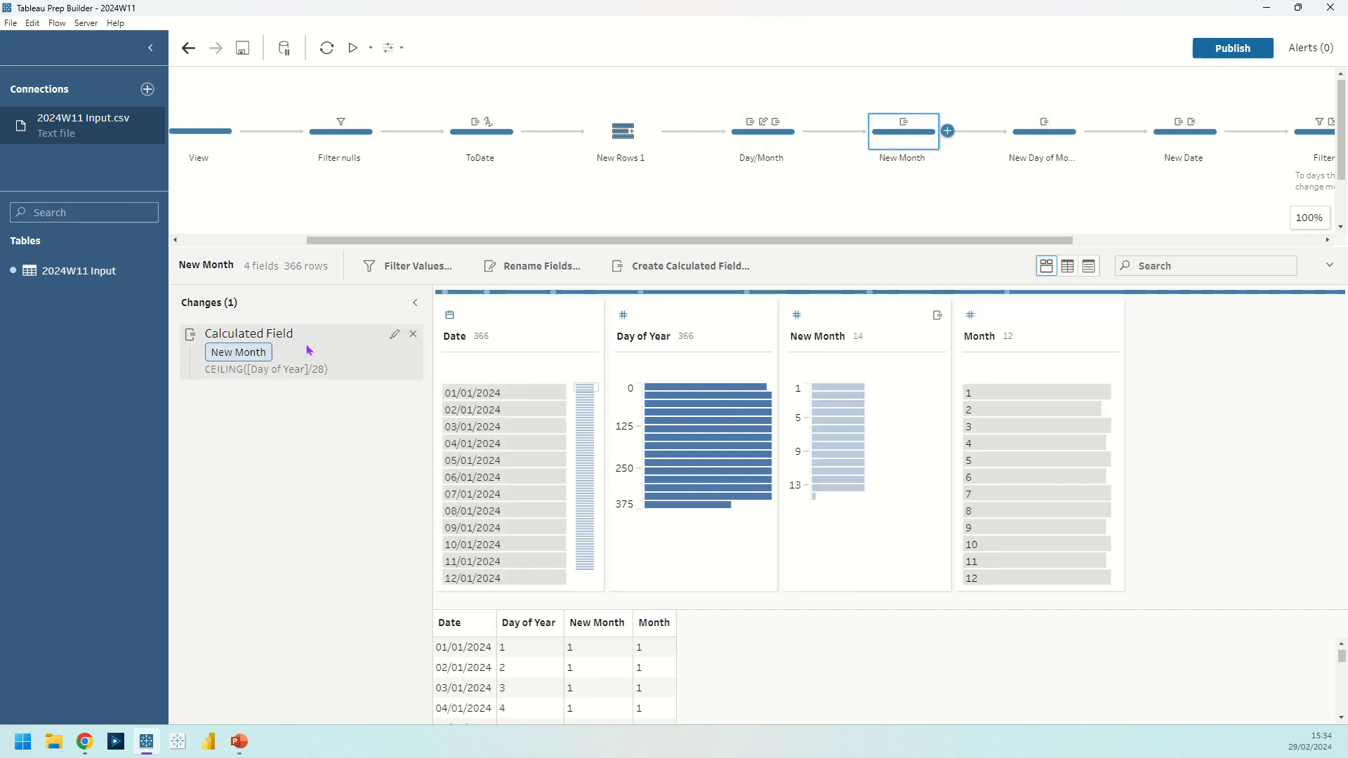
{"action": "left_click", "coordinate": [394, 335]}
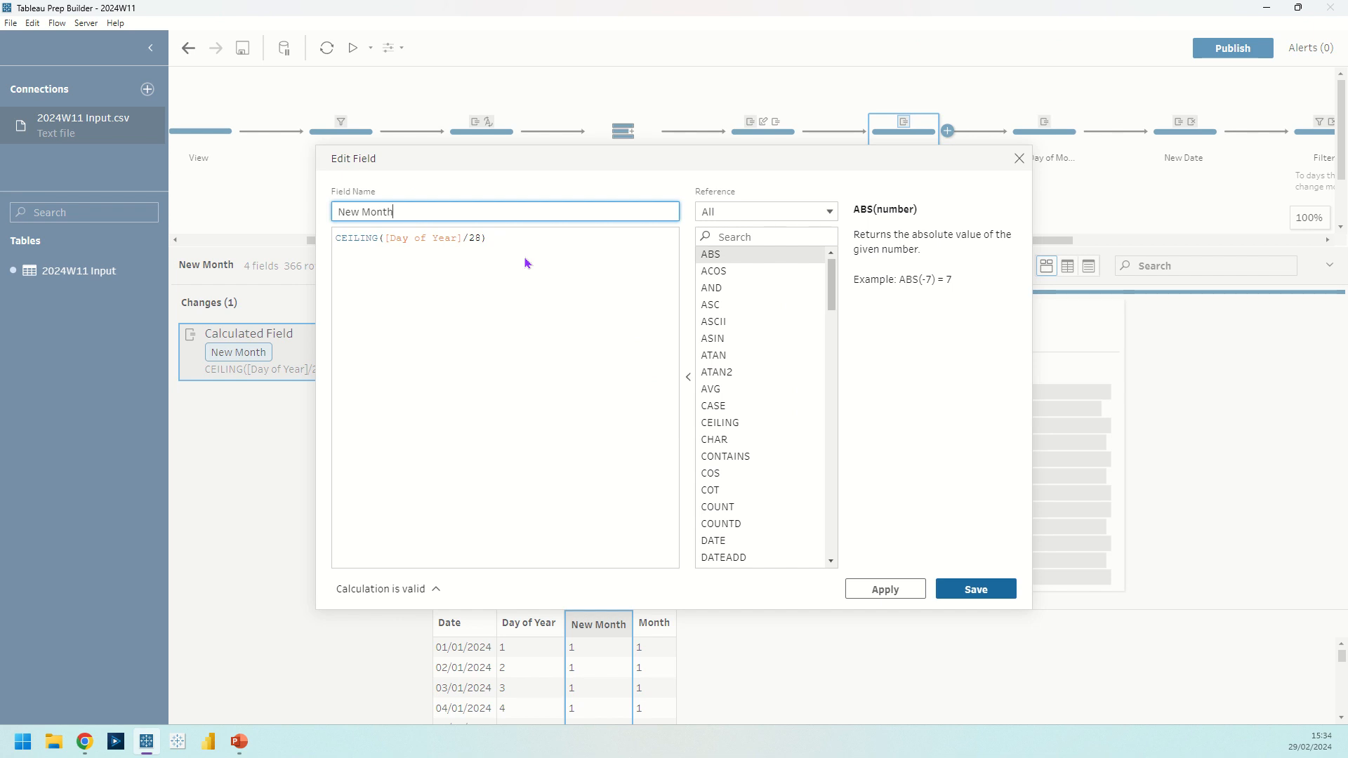
{"action": "left_click", "coordinate": [527, 262]}
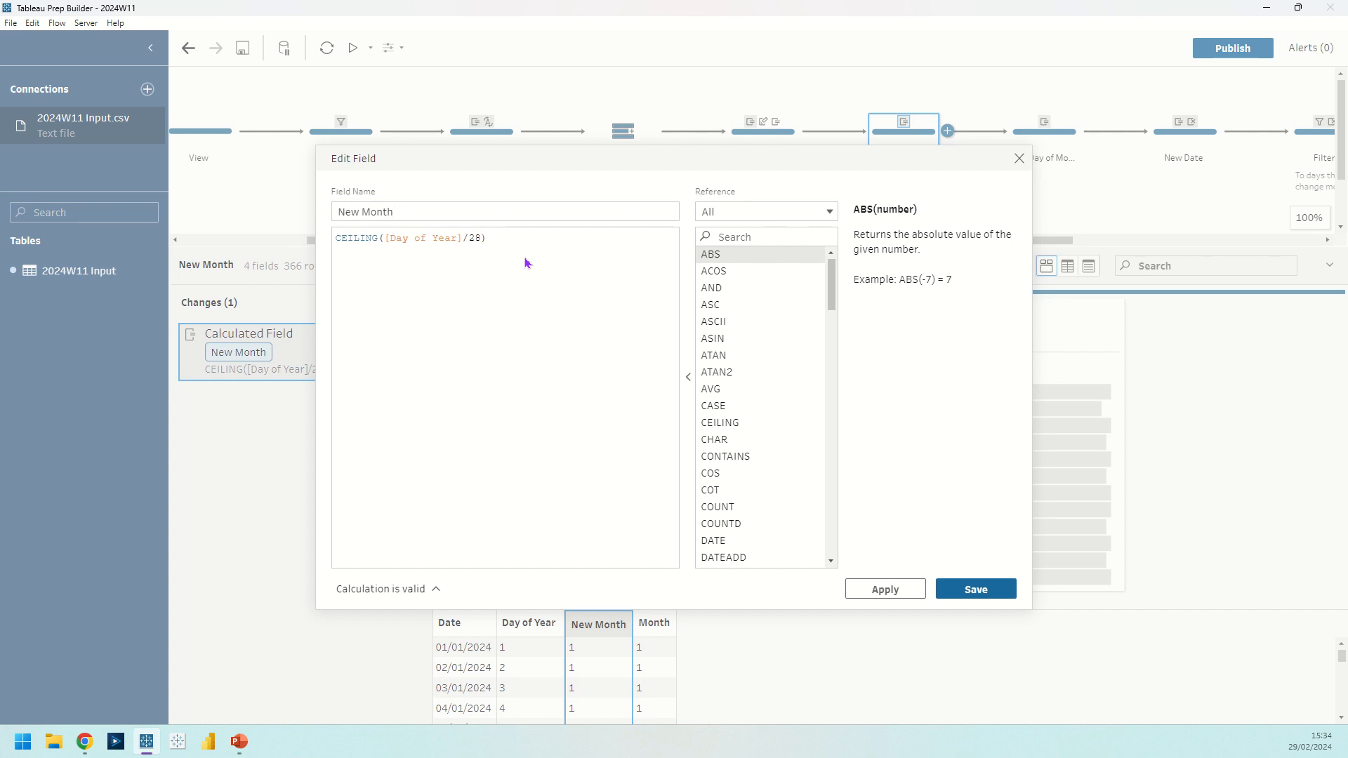
{"action": "left_click", "coordinate": [1021, 161]}
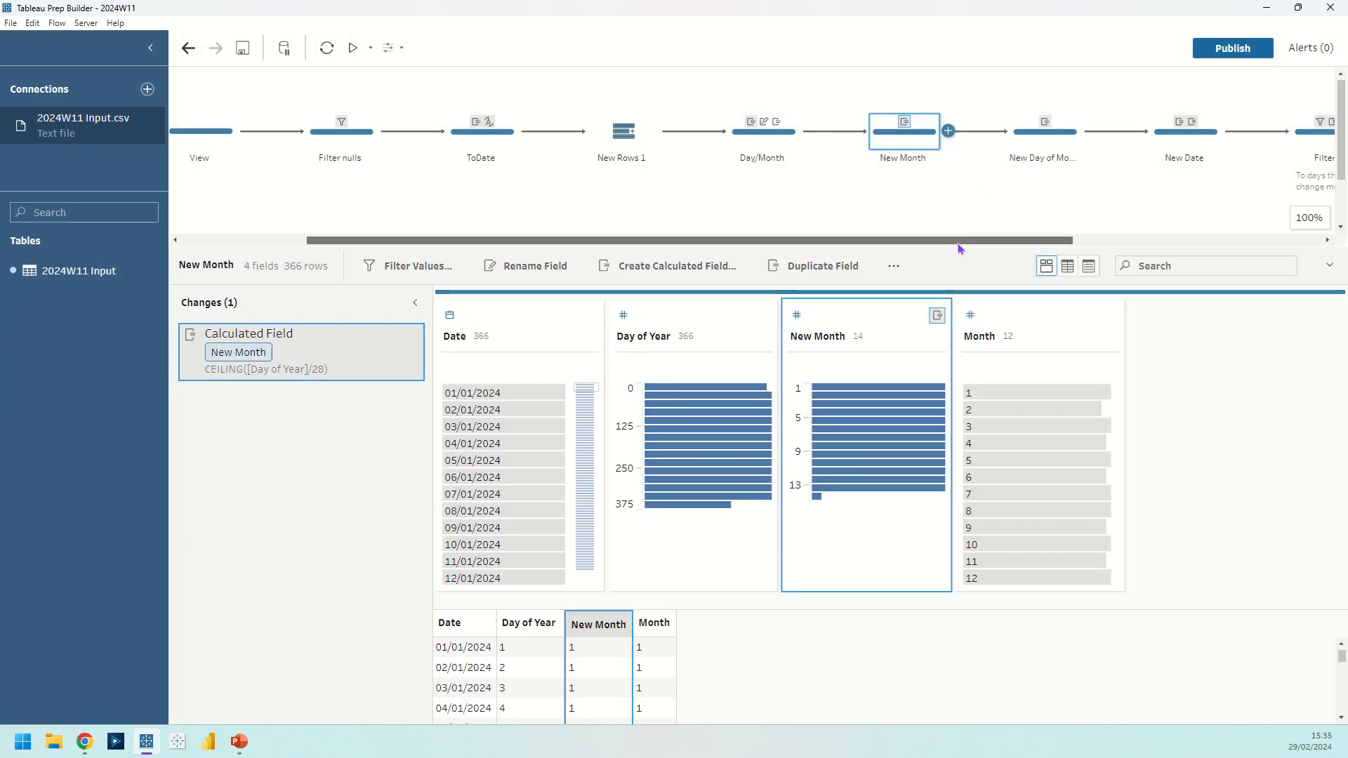
- Examine the New Day of Month step's Rank calculation, including its grouping and ordering, and the calculated field options for Date
{"action": "scroll", "coordinate": [959, 249], "scroll_direction": "right", "scroll_amount": 3}
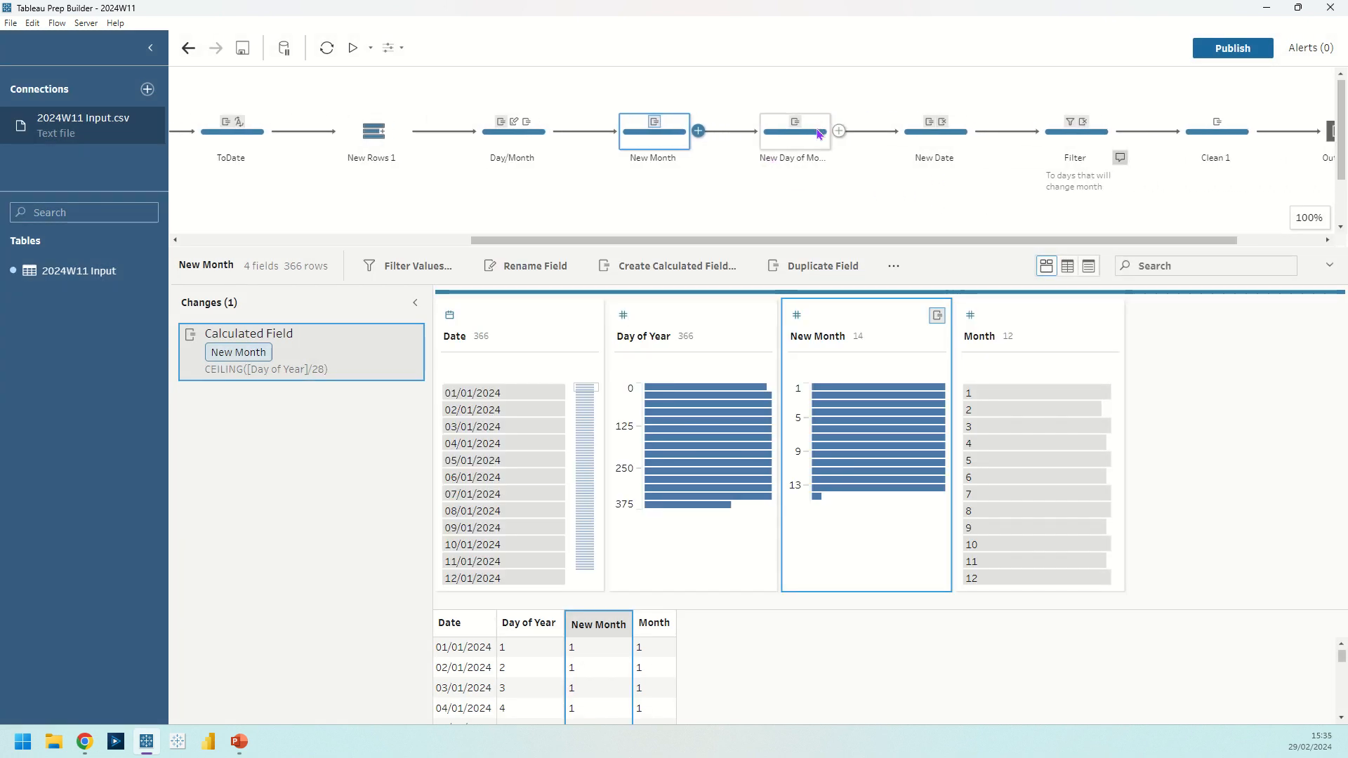
{"action": "left_click", "coordinate": [819, 133]}
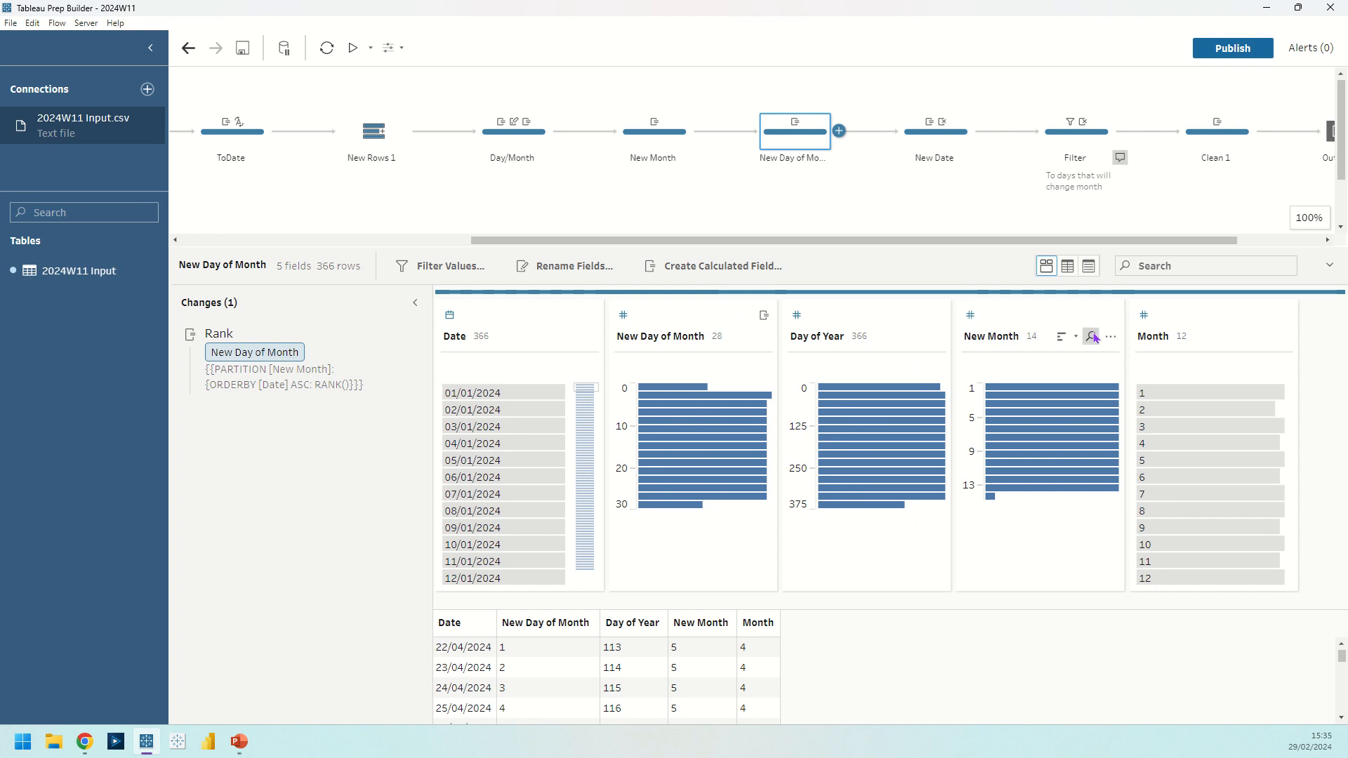
{"action": "left_click", "coordinate": [563, 326]}
{"action": "left_click", "coordinate": [590, 337]}
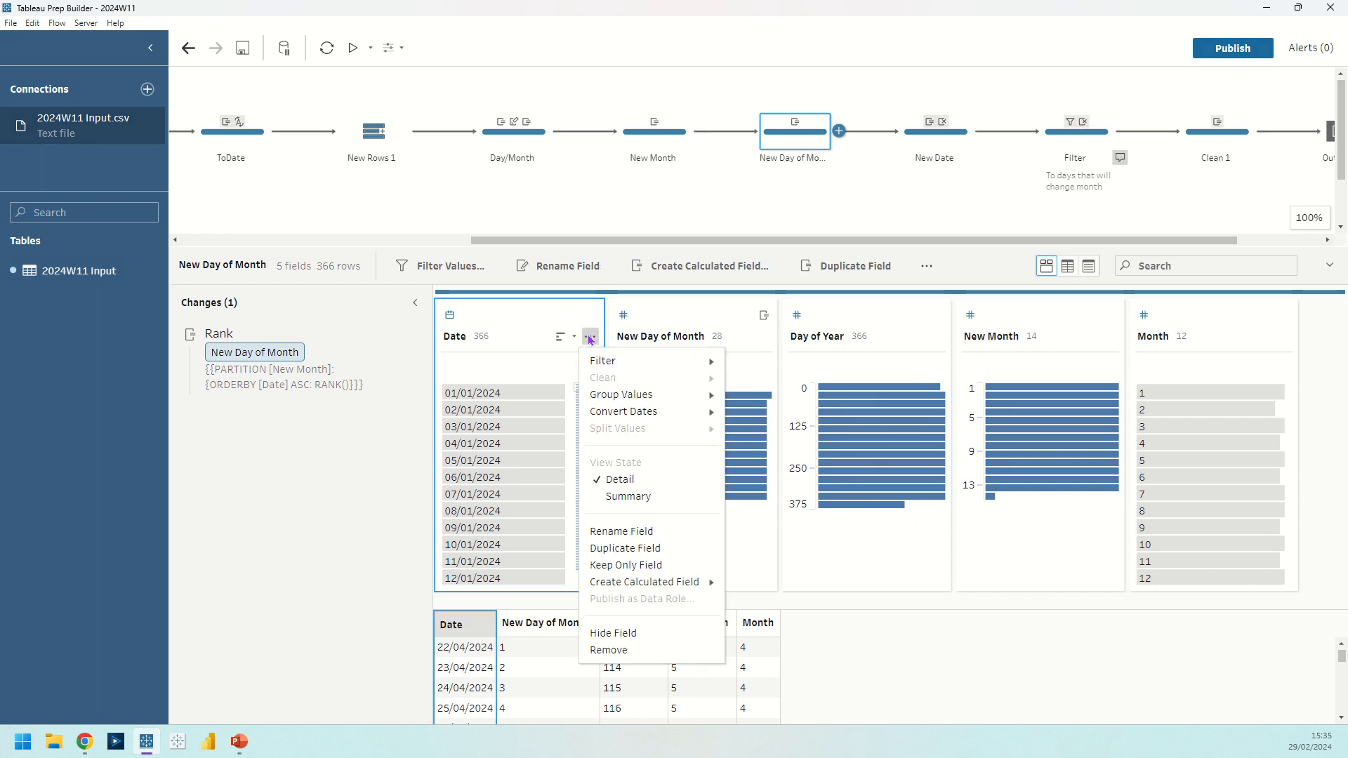
{"action": "mouse_move", "coordinate": [645, 582]}
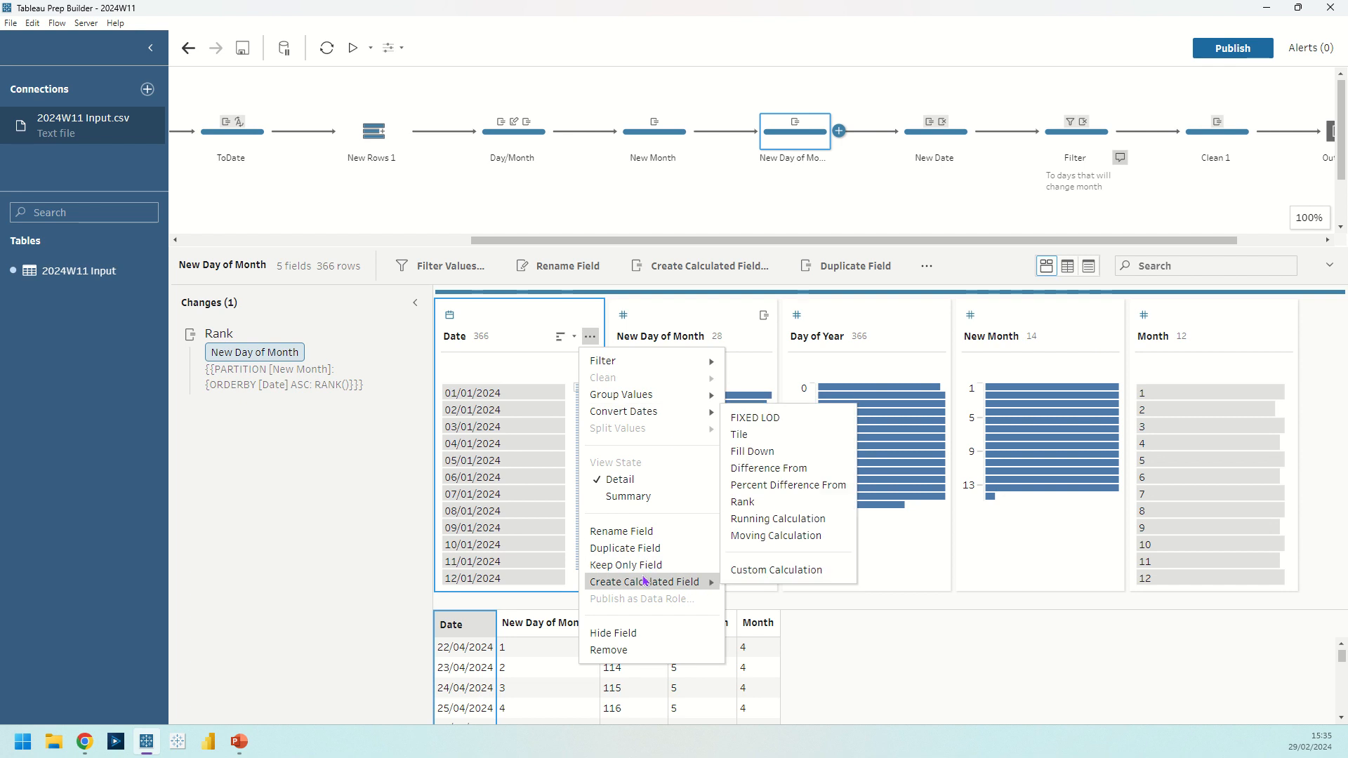
{"action": "left_click", "coordinate": [398, 342]}
{"action": "left_click", "coordinate": [394, 337]}
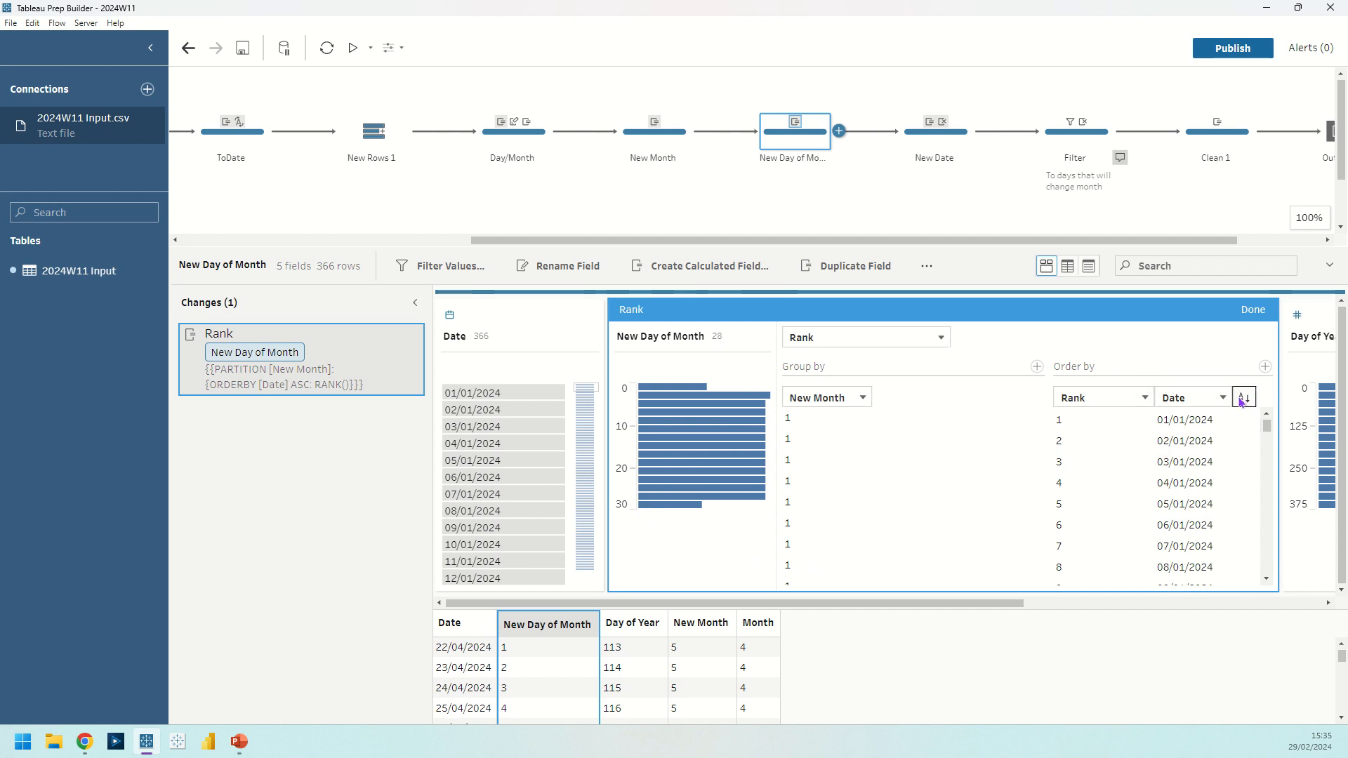
{"action": "key", "text": "ctrl"}
{"action": "key", "text": "ctrl"}
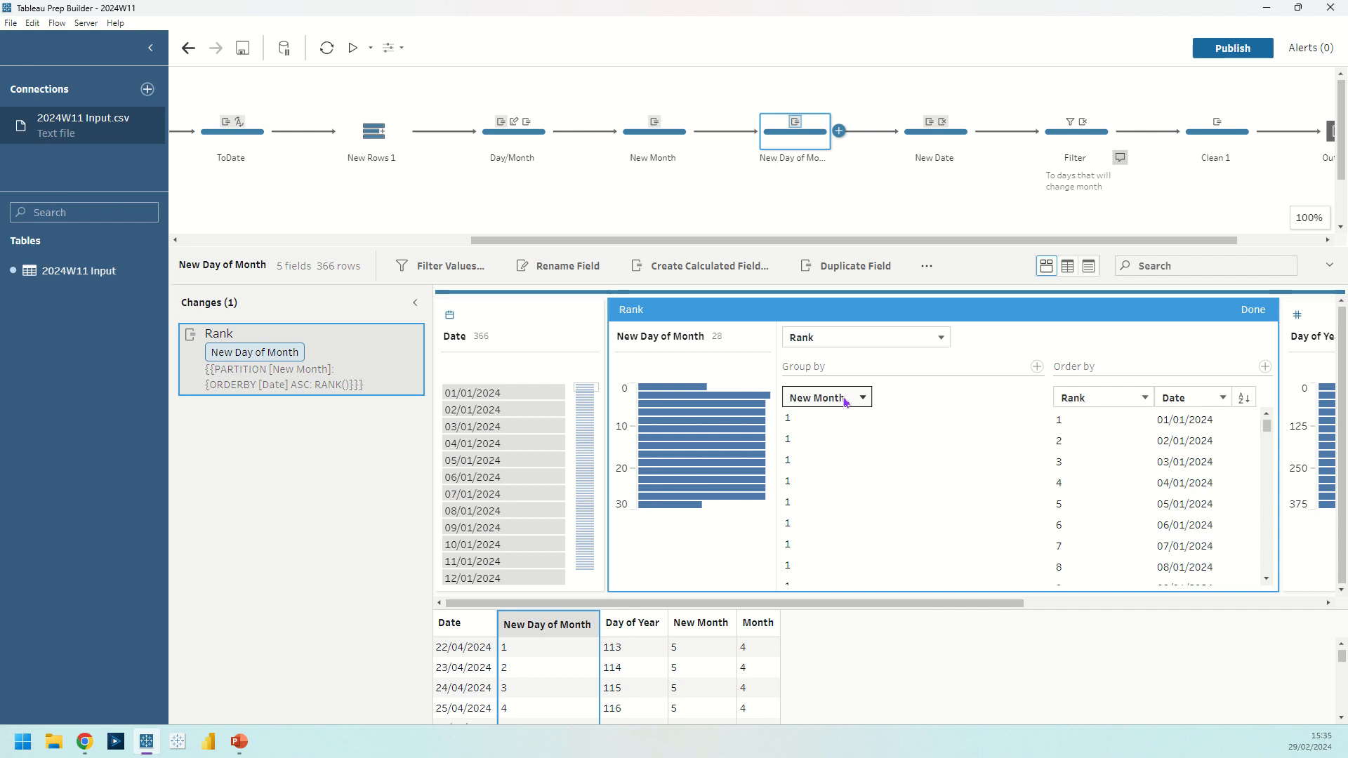
{"action": "left_click", "coordinate": [1253, 309]}
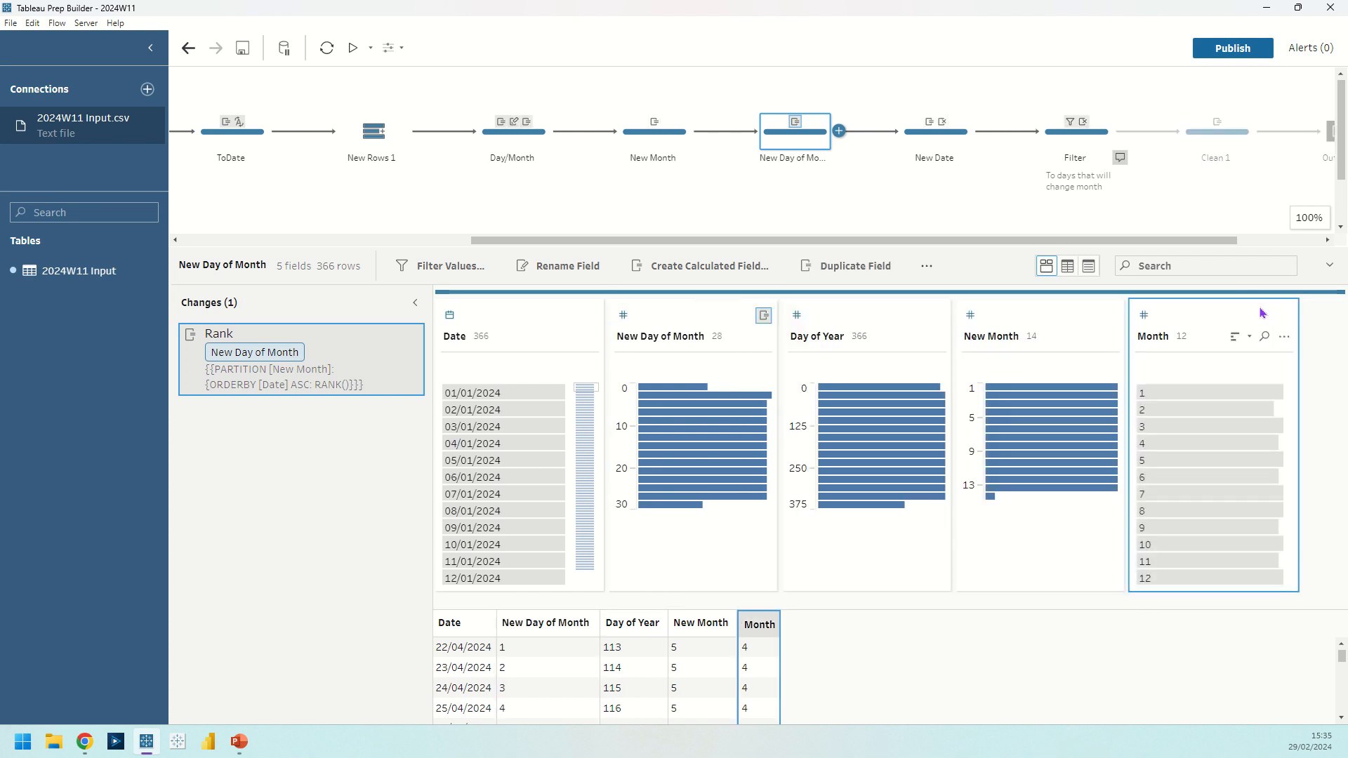
- Examine the New Date step's calculated field formula, from the day and month parts to the str(2024) line
{"action": "left_click", "coordinate": [935, 142]}
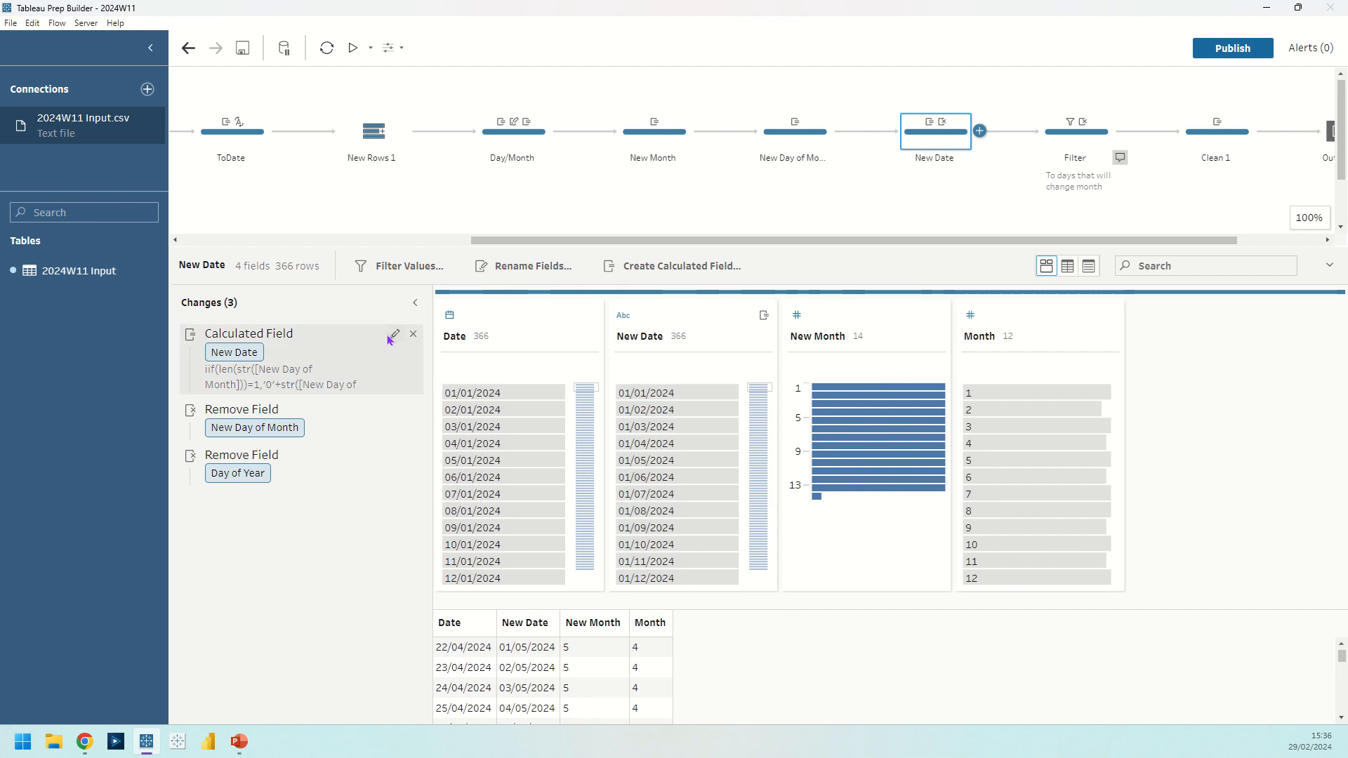
{"action": "left_click", "coordinate": [394, 335]}
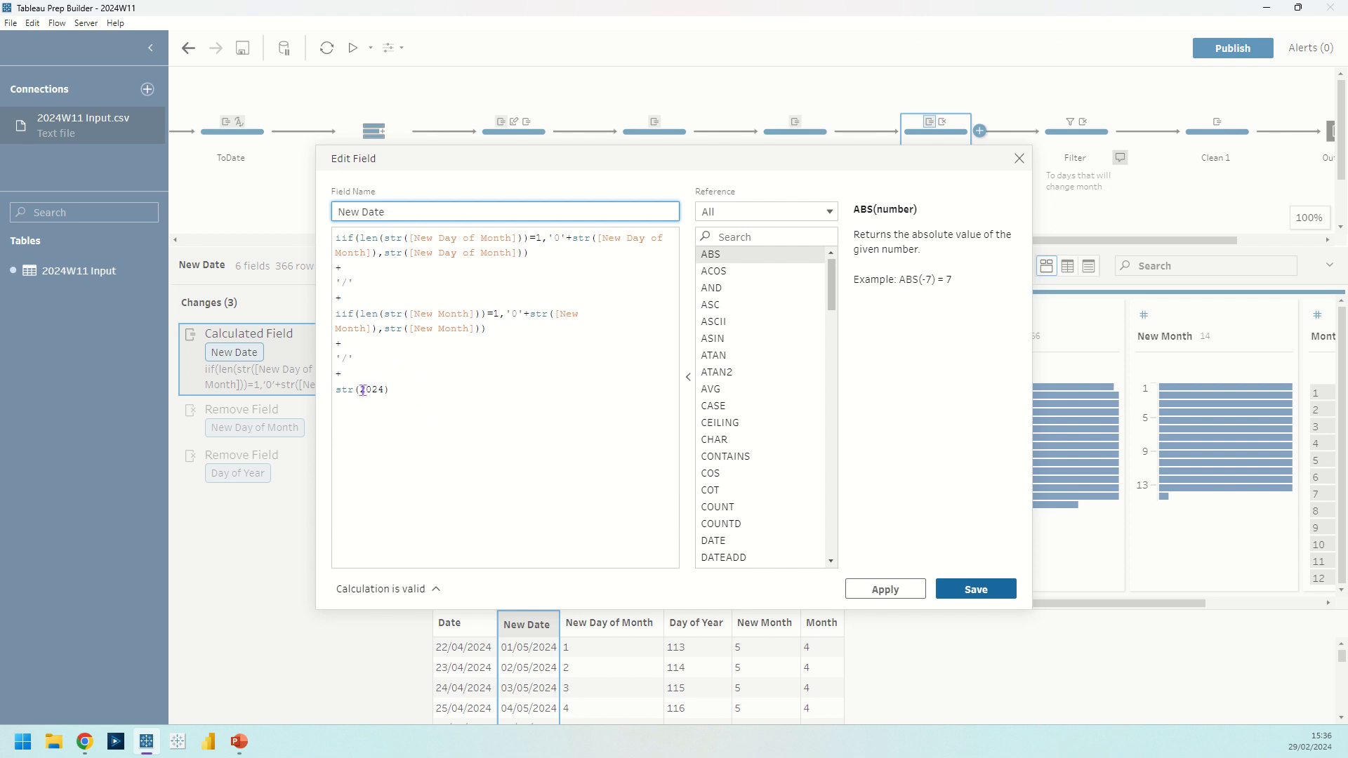
{"action": "left_click_drag", "start_coordinate": [335, 389], "coordinate": [410, 392]}
{"action": "left_click", "coordinate": [410, 391]}
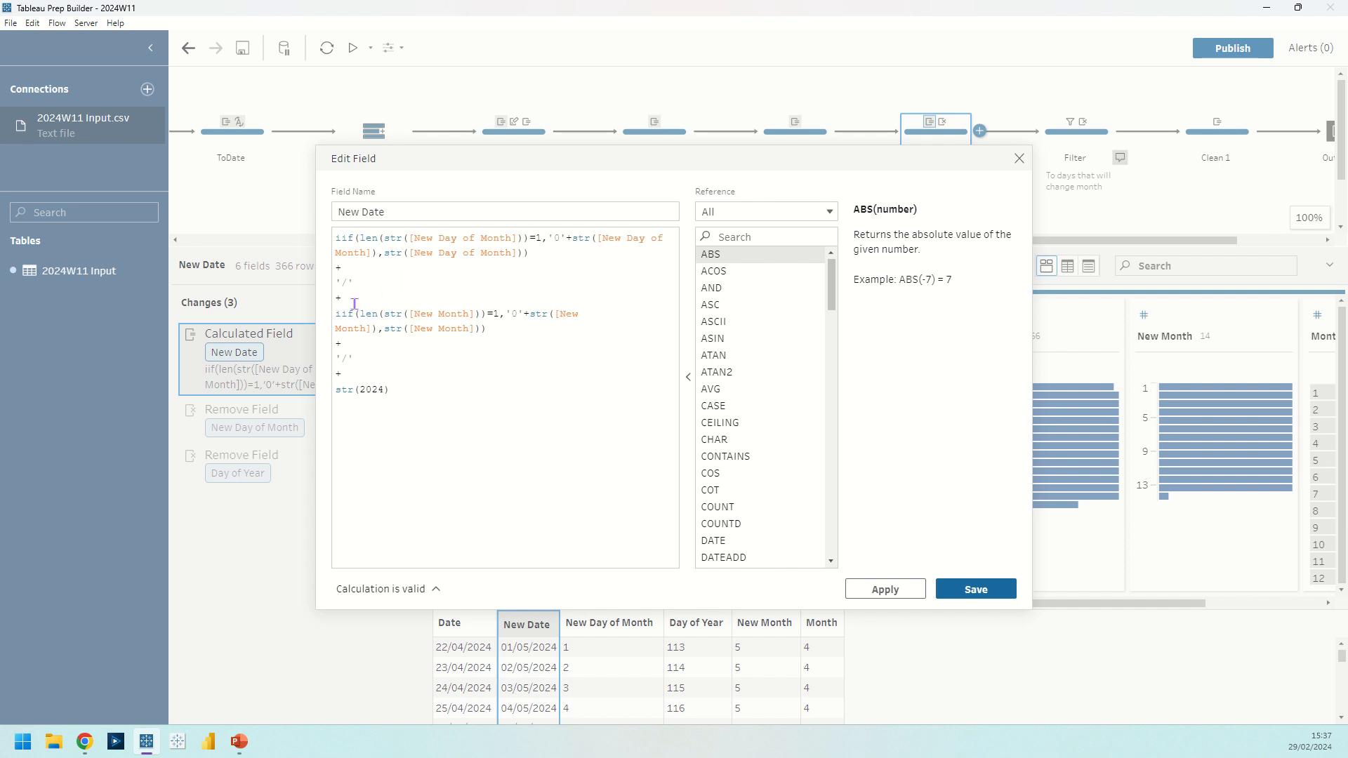
{"action": "left_click", "coordinate": [536, 323]}
{"action": "left_click", "coordinate": [980, 594]}
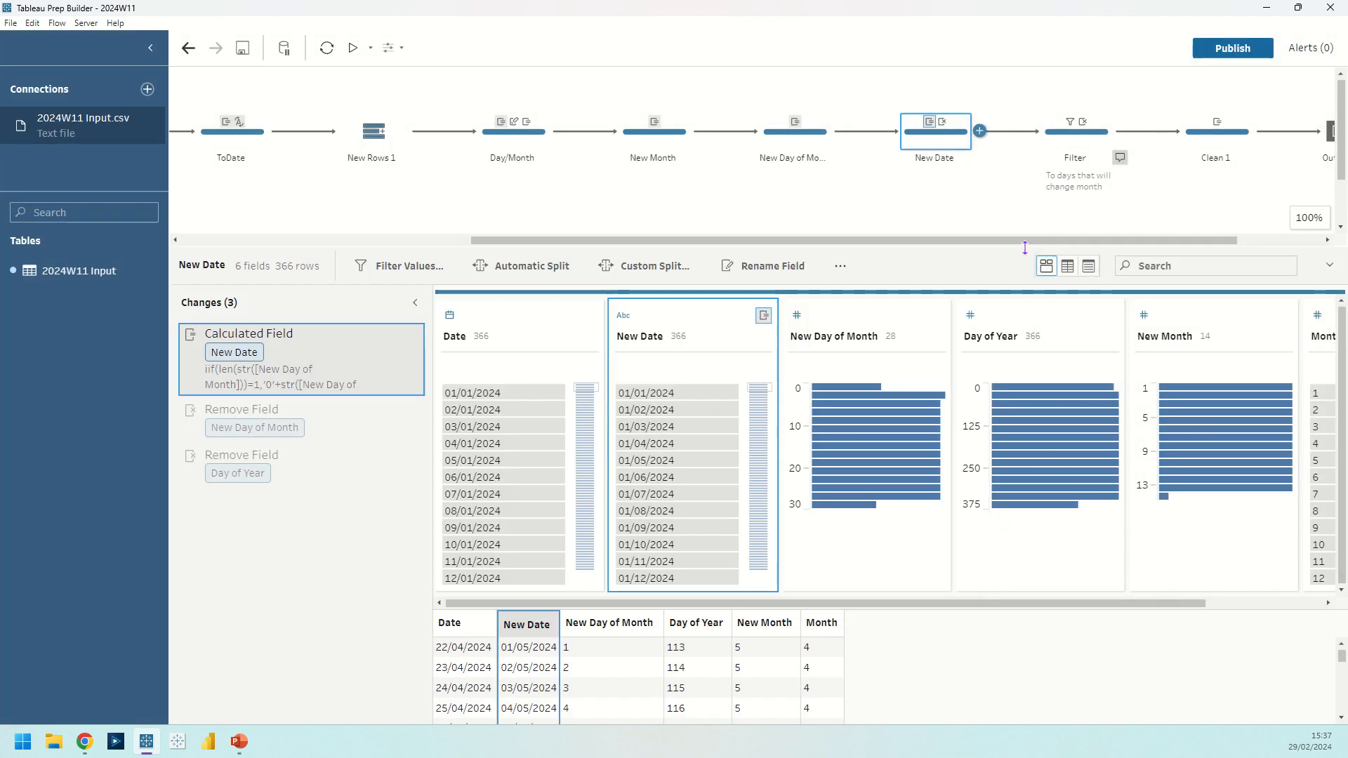
- Inspect the Filter step's [Month]!=[New Month] calculation, leaving it as it is, and its removal of the Month and New Month fields
{"action": "left_click_drag", "start_coordinate": [1019, 240], "coordinate": [1160, 249]}
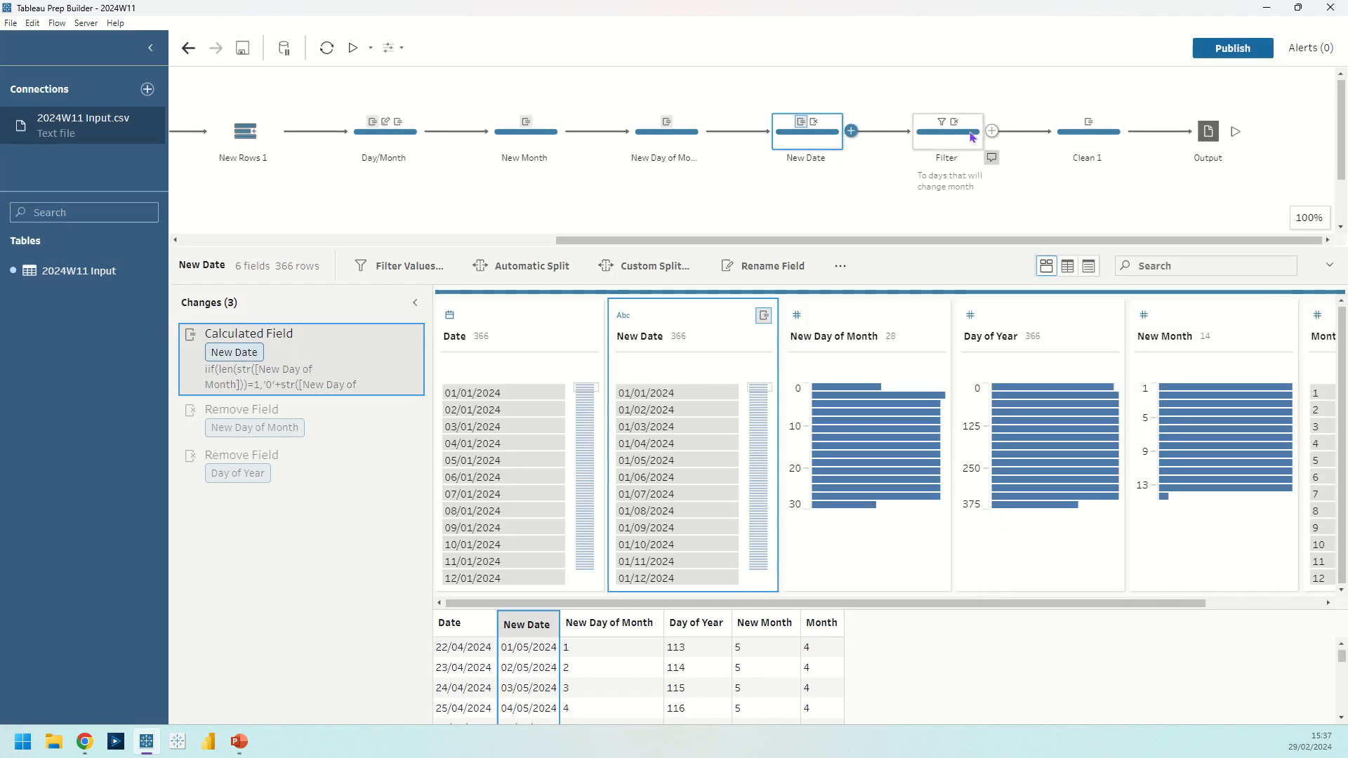
{"action": "left_click", "coordinate": [947, 131]}
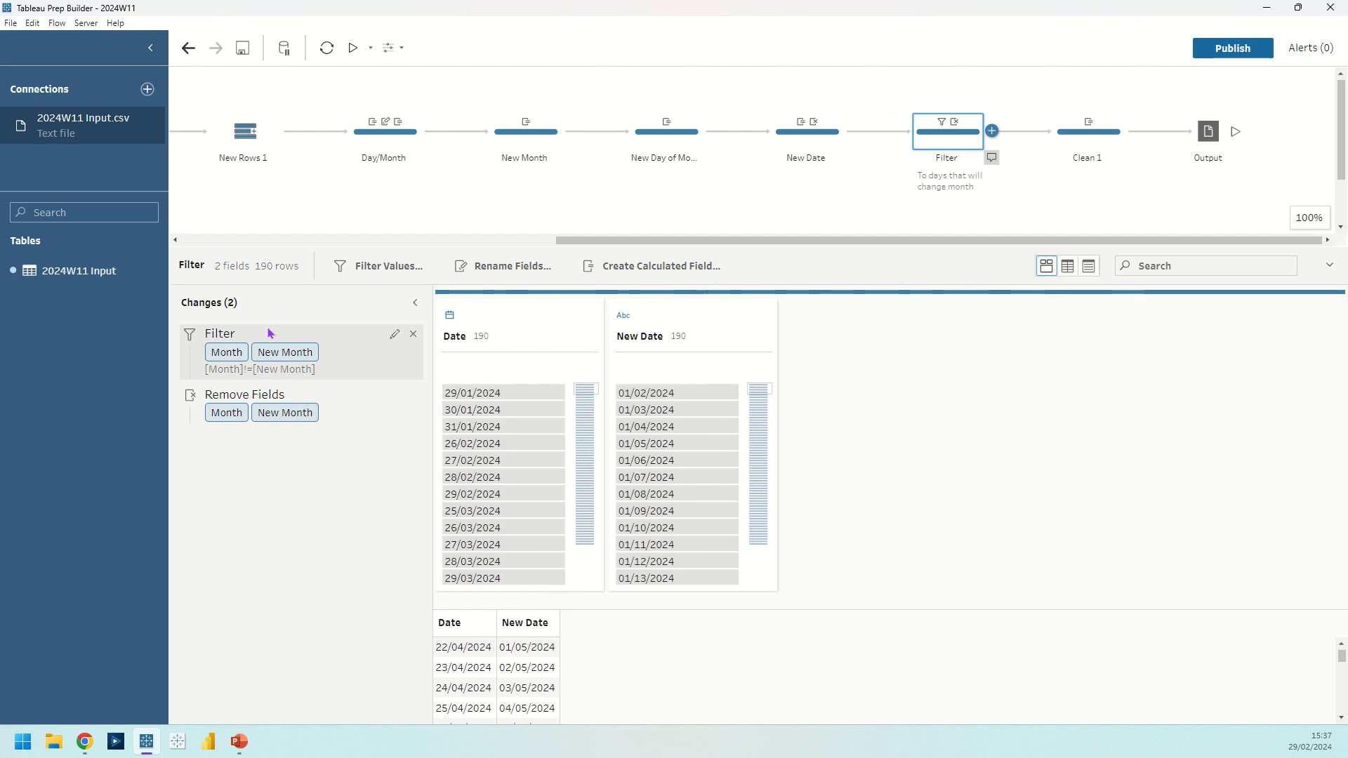
{"action": "left_click", "coordinate": [392, 335]}
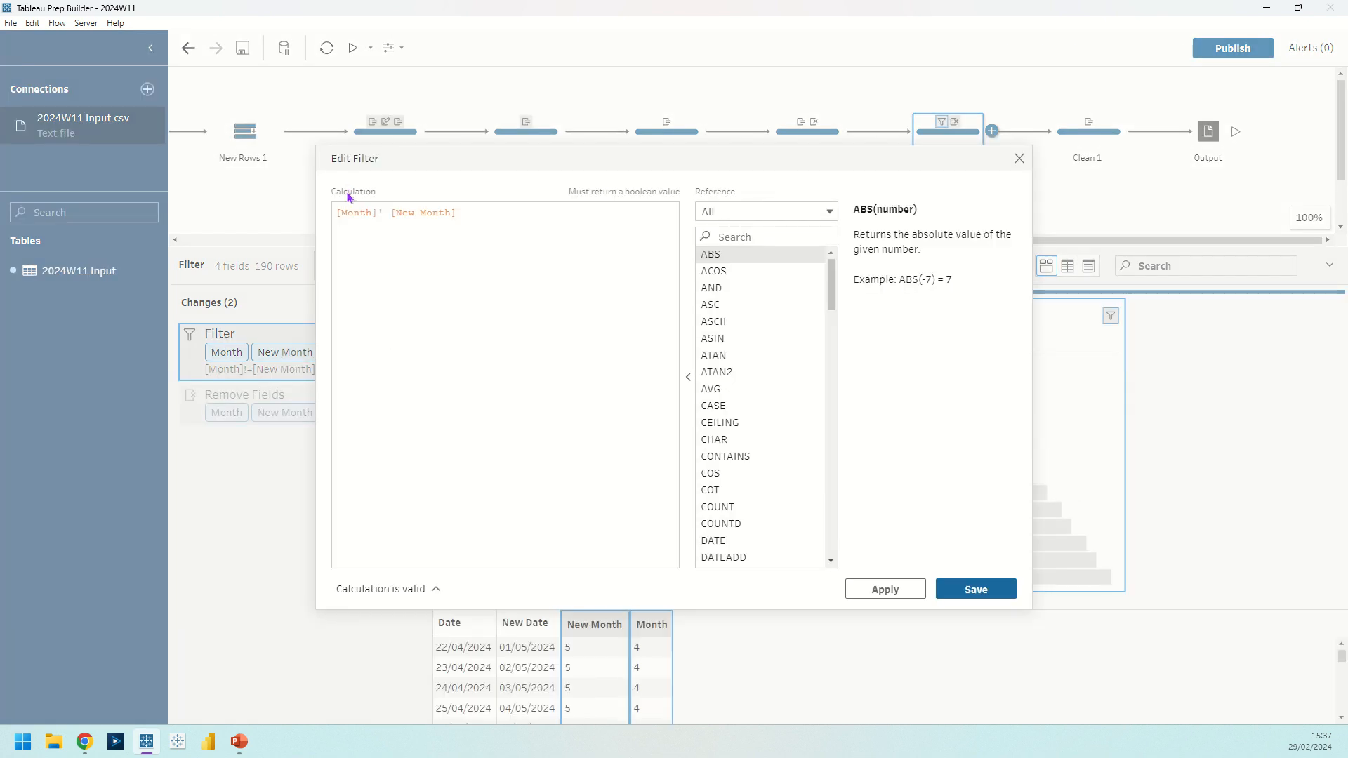
{"action": "left_click", "coordinate": [1019, 159]}
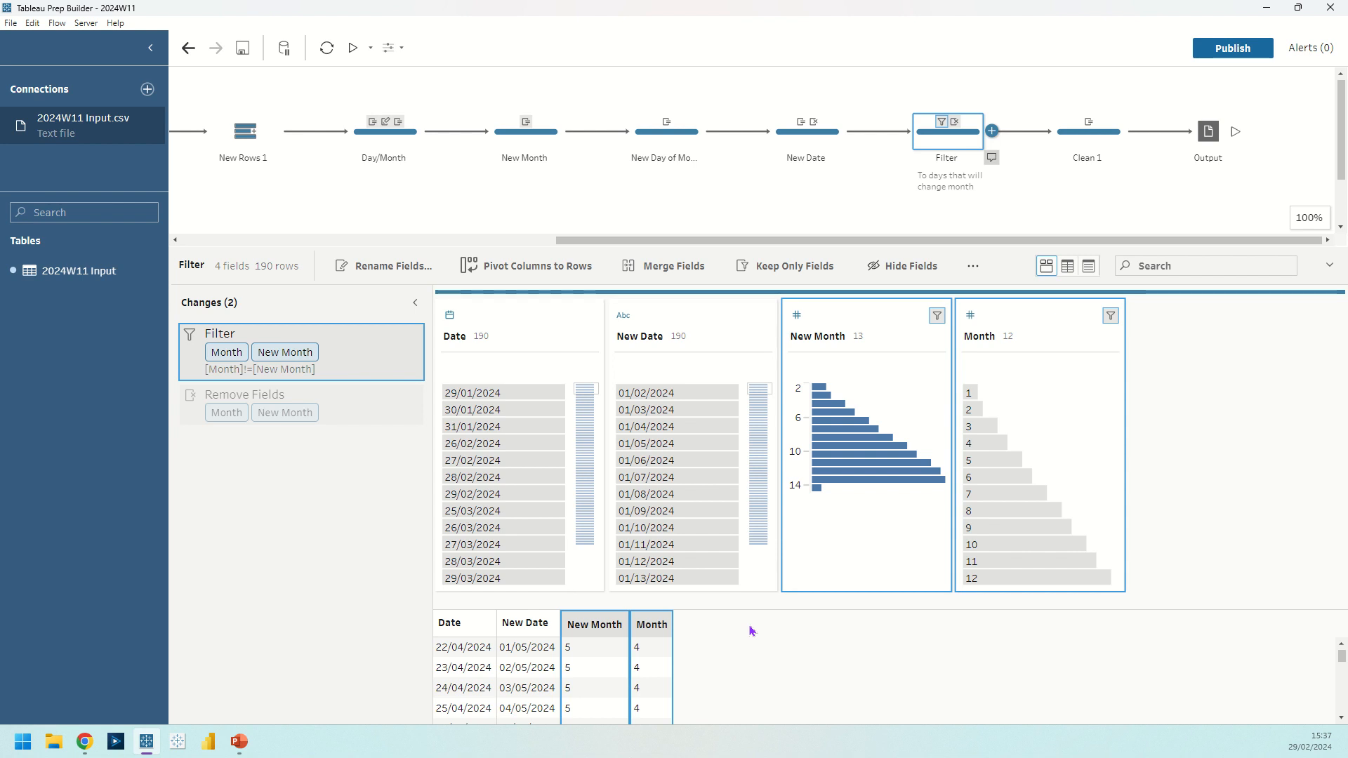
{"action": "left_click", "coordinate": [257, 408]}
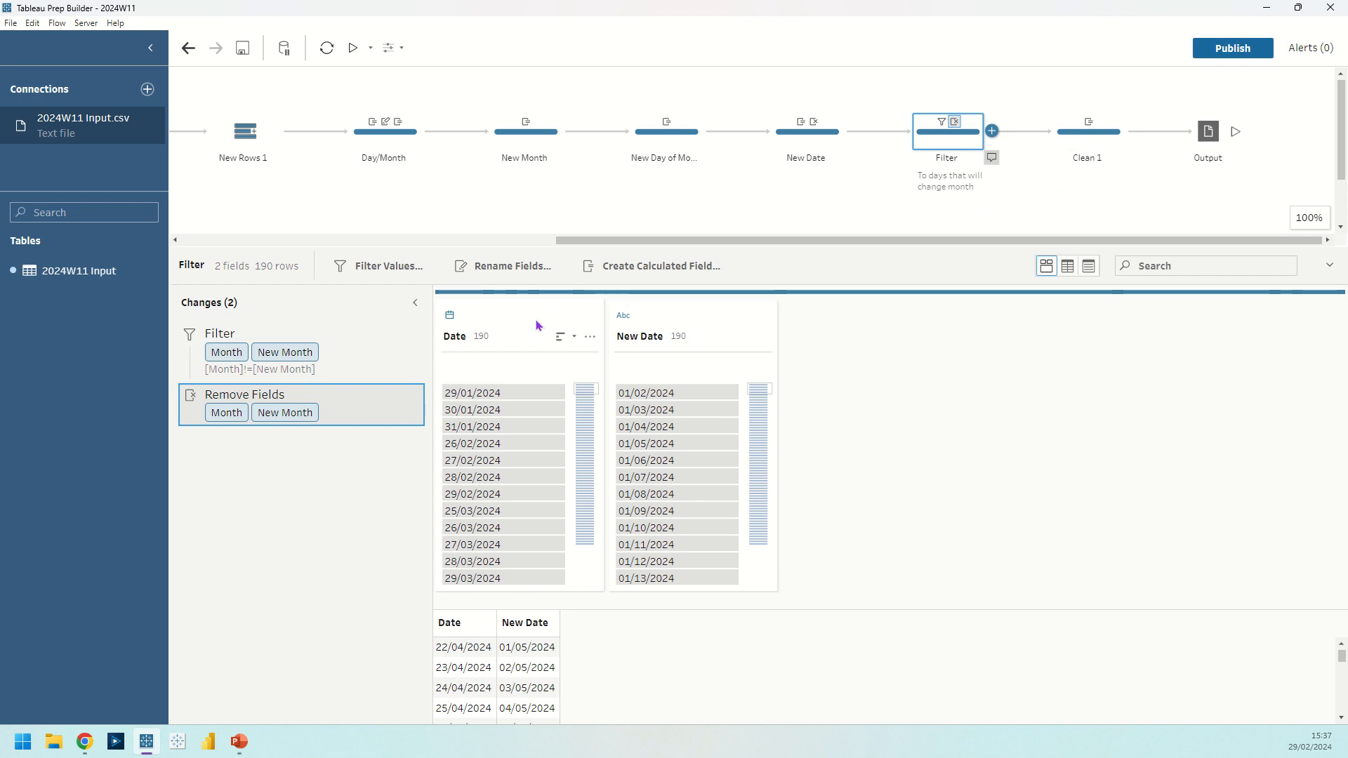
- Review the Clean 1 step's Rank calculation ordered by Date and its hidden field, and the Output step's save settings and data preview
{"action": "left_click", "coordinate": [1072, 149]}
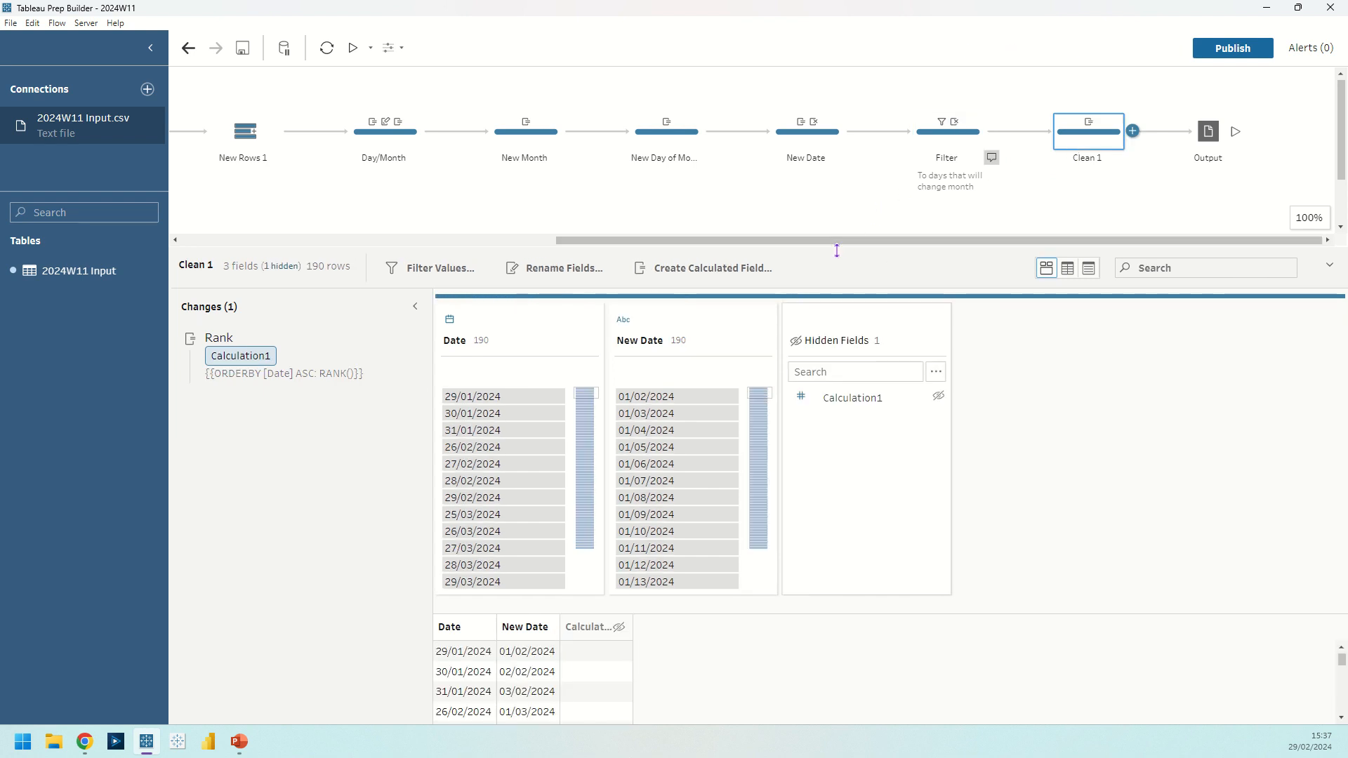
{"action": "left_click_drag", "start_coordinate": [836, 250], "coordinate": [836, 222]}
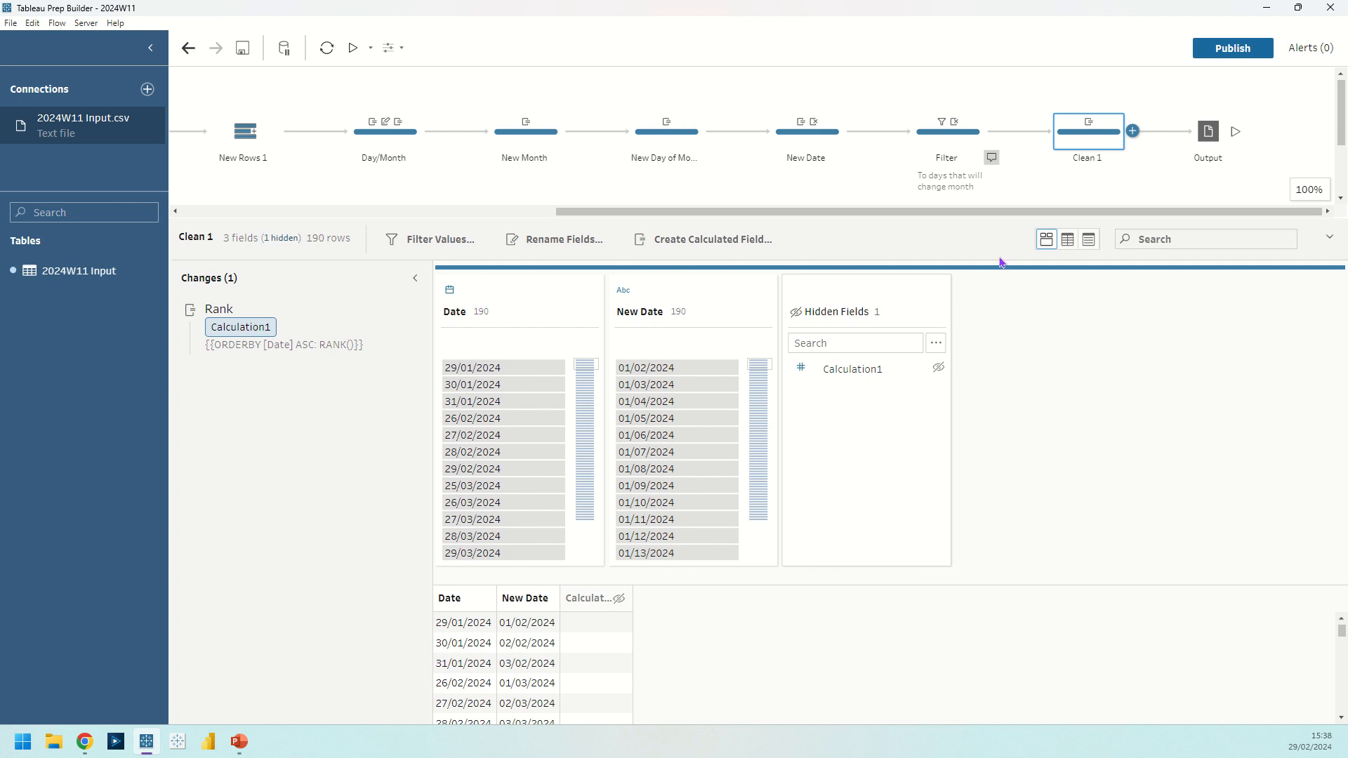
{"action": "left_click", "coordinate": [1209, 132]}
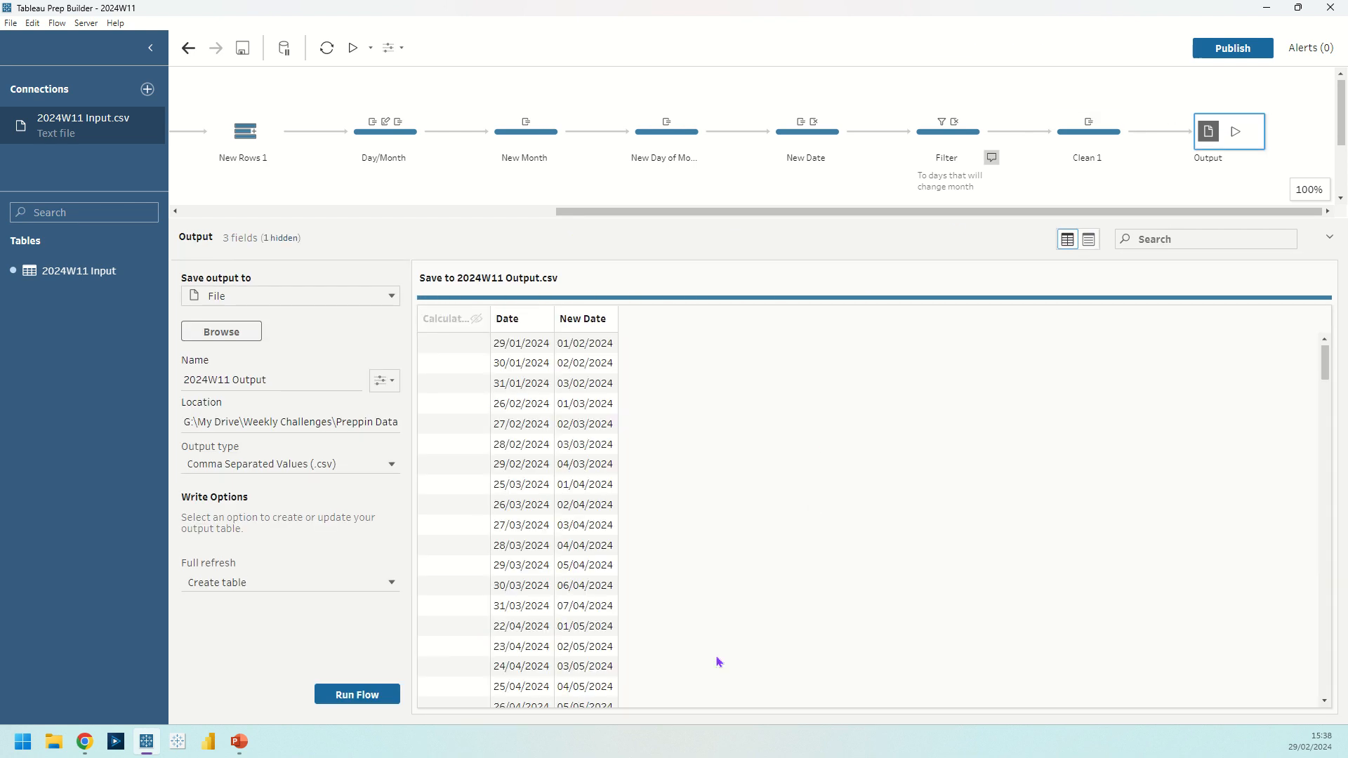